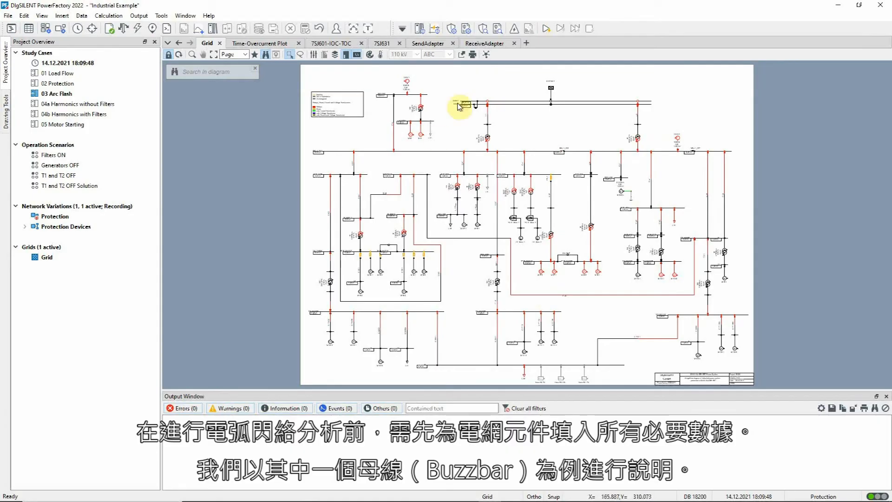
- Review the arc-flash data of busbar 10 in substation EMERG, including its general, IEEE 1584-2018 and IEEE 1584-2002 parameters
double_click(423, 176)
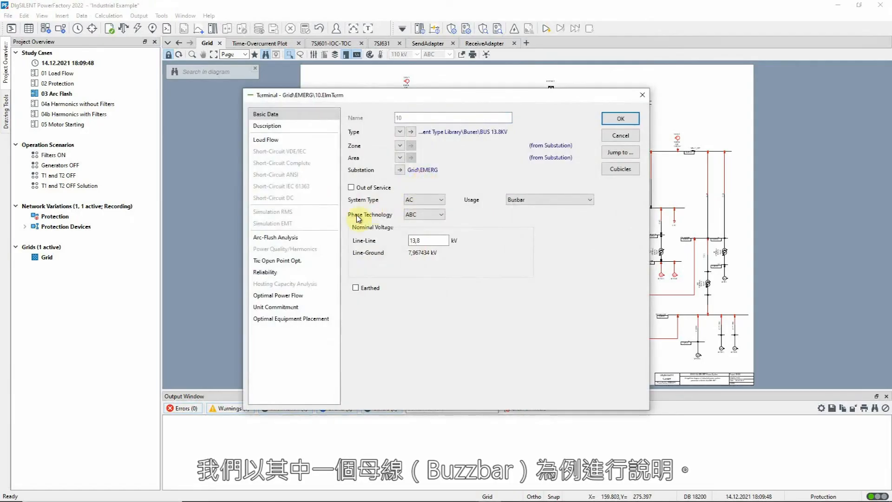
click(310, 239)
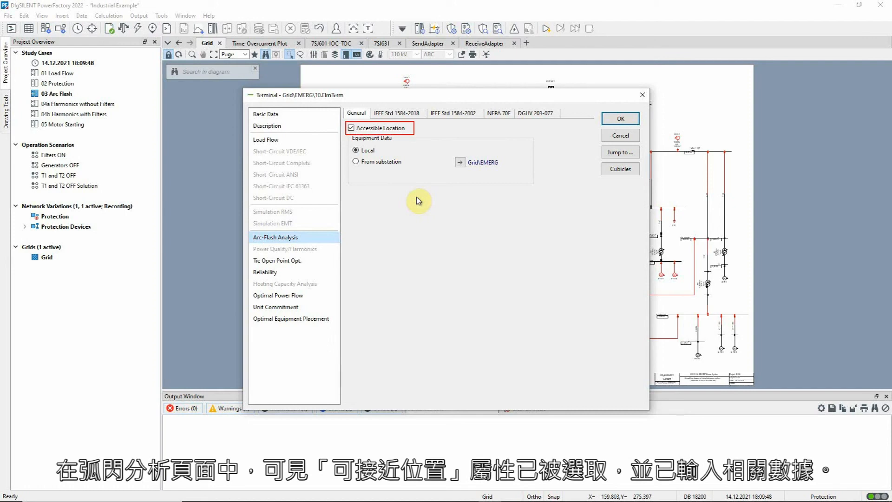
click(418, 113)
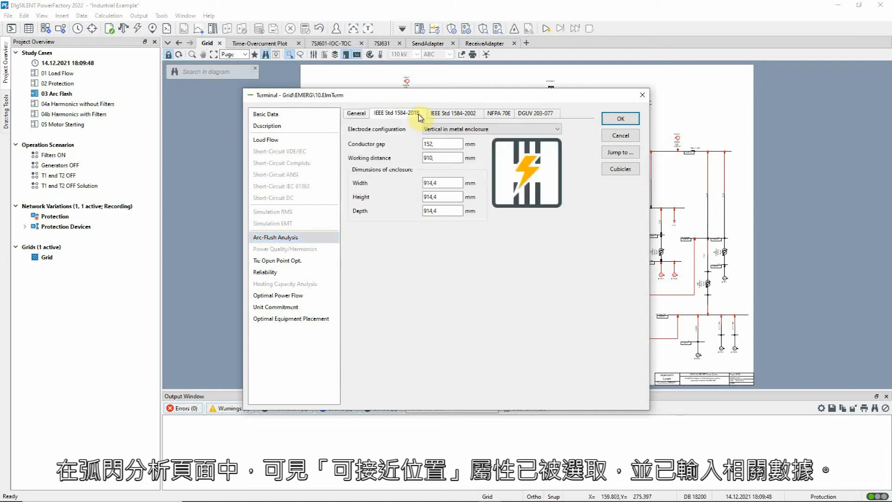
click(456, 114)
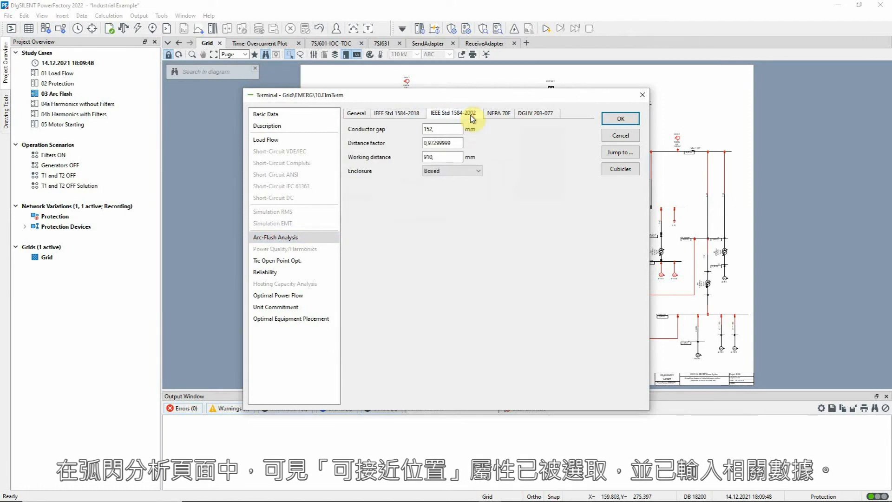
click(621, 122)
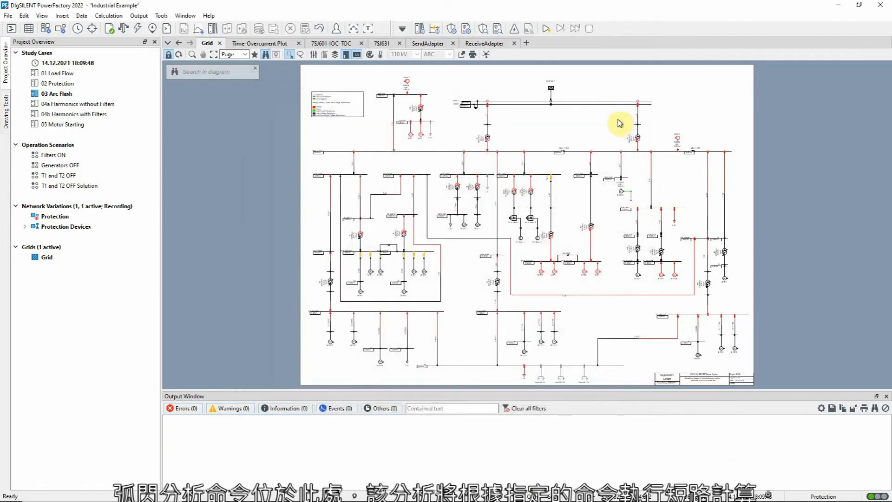
- Open the Arc-Flash Analysis command and review its short-circuit calculation settings and PPE category energy limits
click(514, 29)
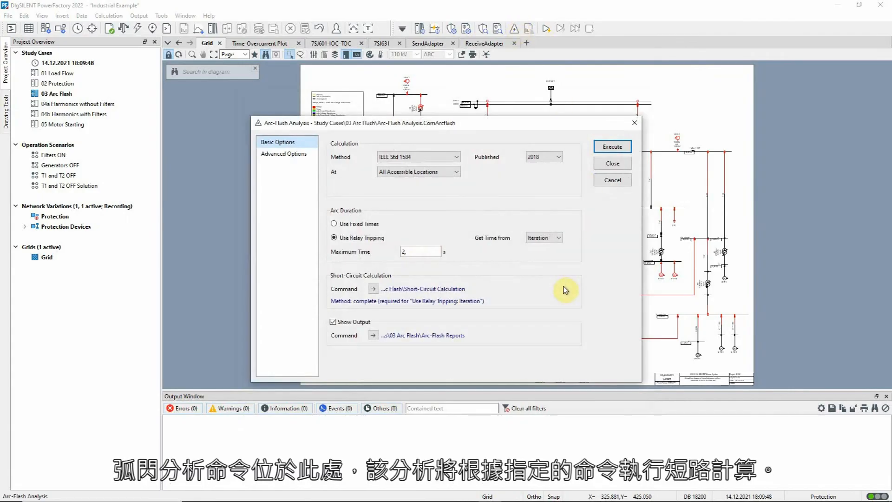
click(375, 289)
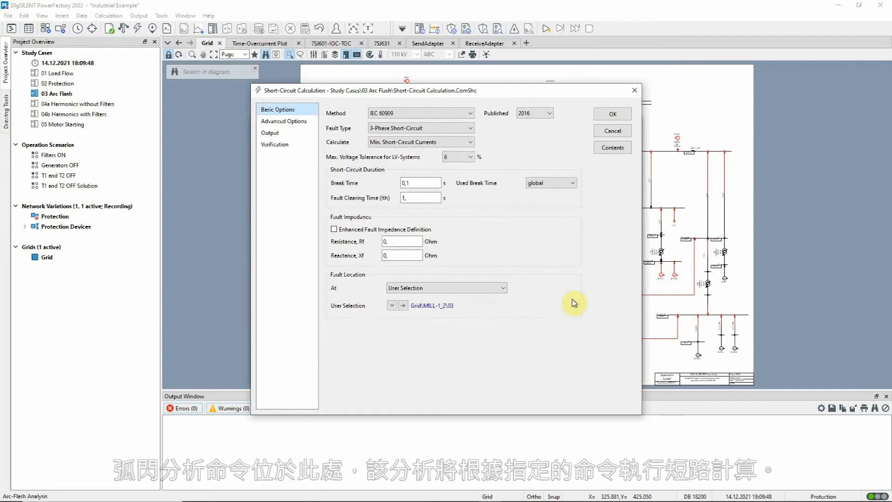
click(606, 133)
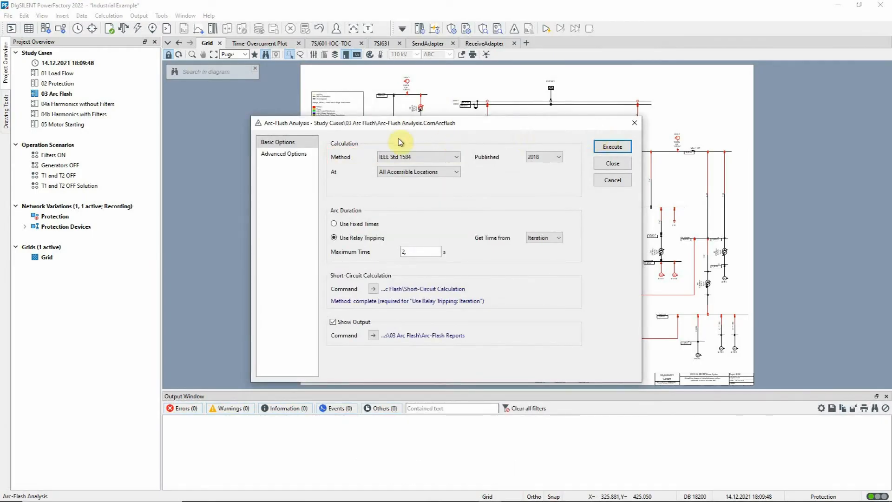
click(300, 154)
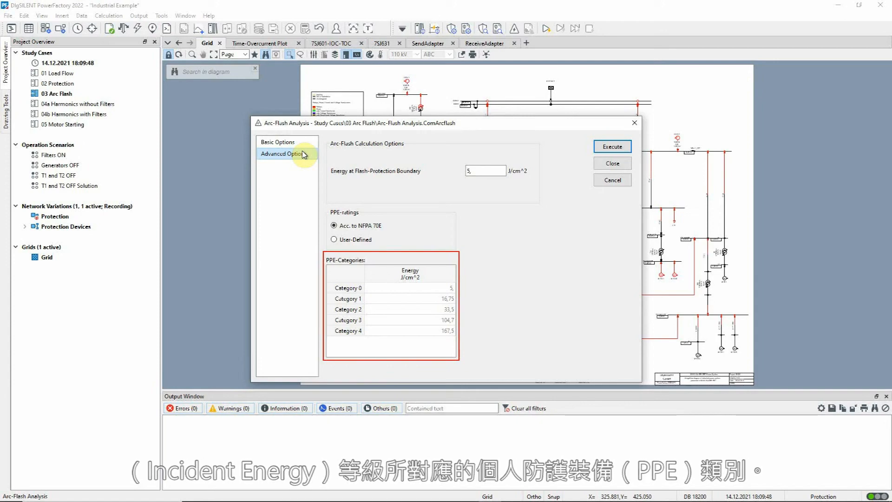
- Run the arc-flash analysis for all accessible locations using fixed times with an arc duration of 0.1 s
click(302, 145)
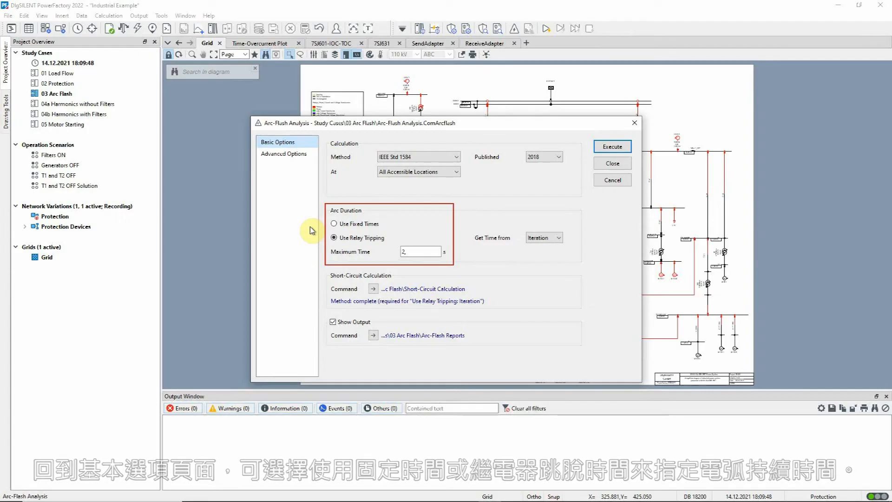
click(334, 224)
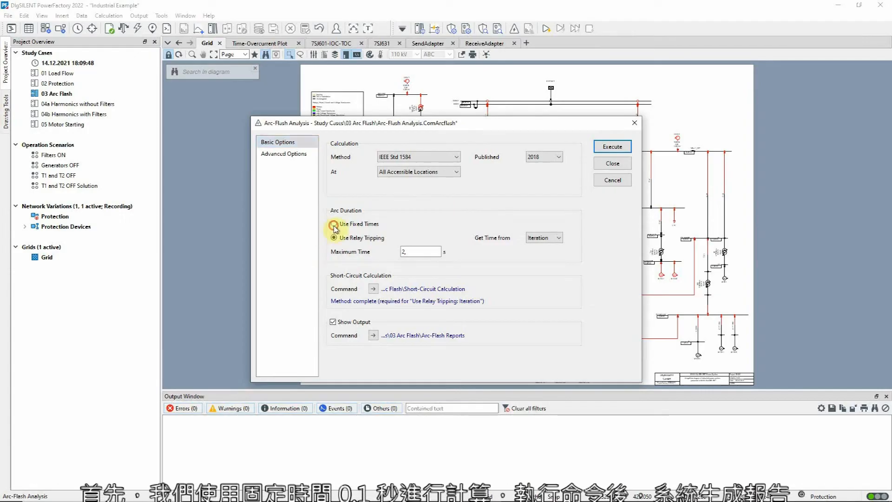
click(423, 254)
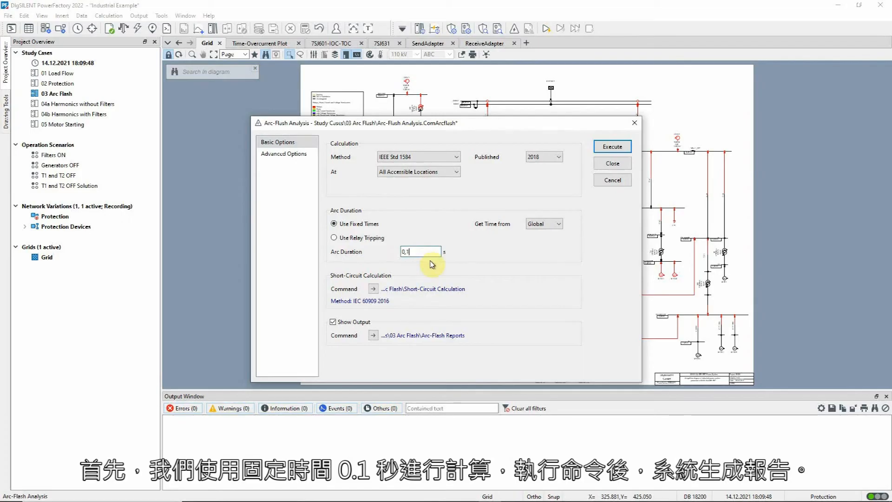
click(599, 150)
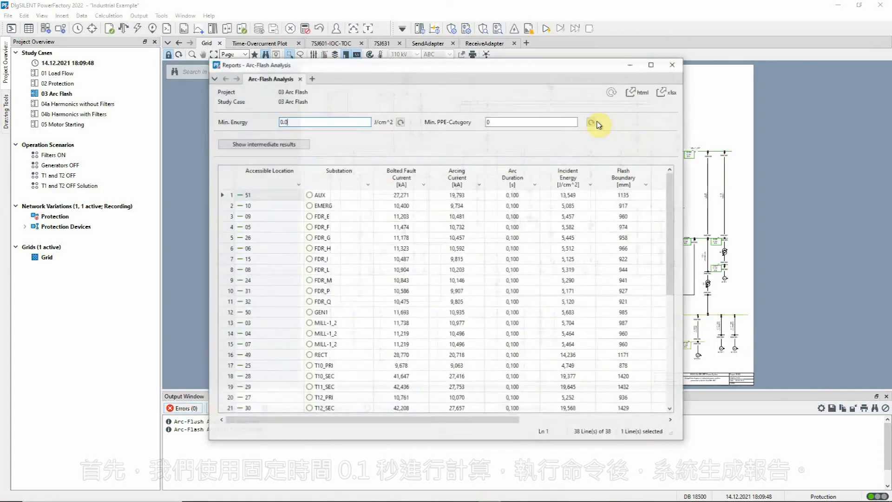
- Widen the arc-flash report, sort its results by PPE category from highest to lowest, and close it after checking
drag(685, 131, 741, 131)
click(669, 174)
click(670, 175)
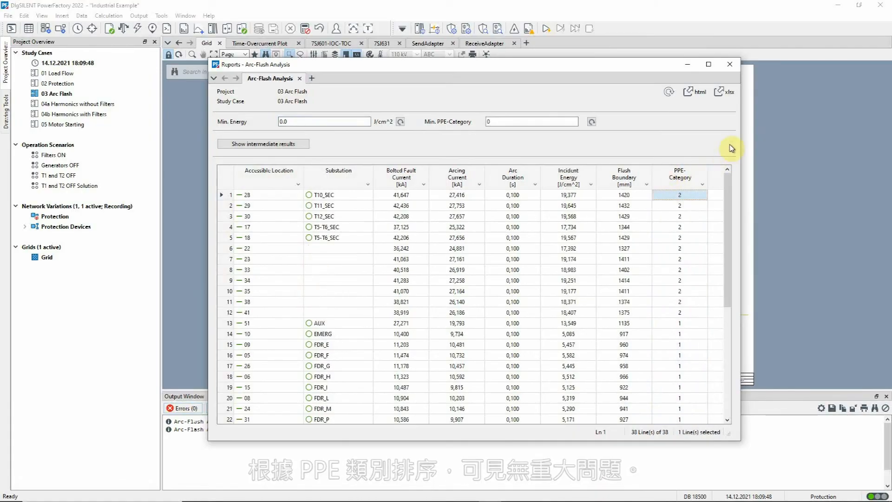
click(730, 65)
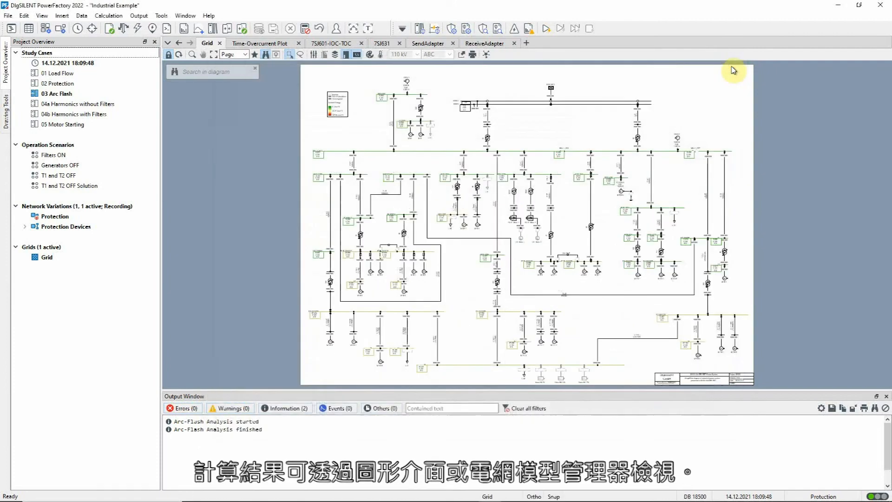
- Examine the arc-flash results of all busbars in the Network Model Manager and close it
click(33, 28)
click(115, 123)
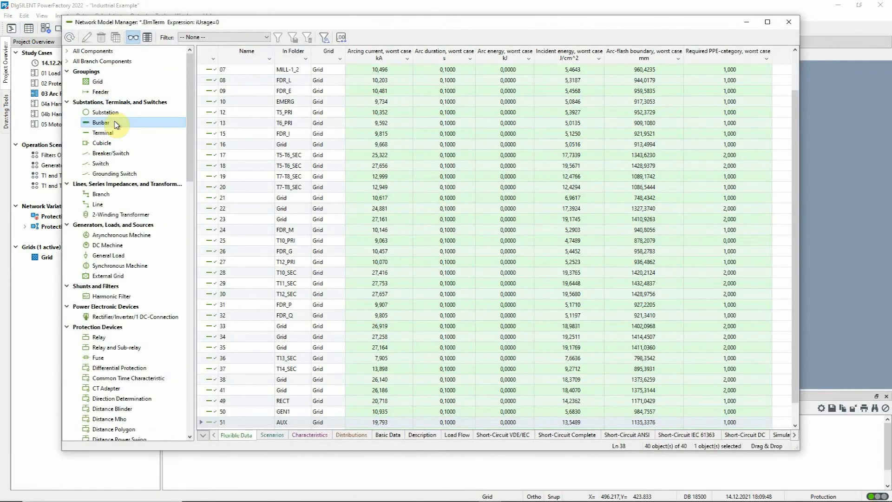
click(788, 23)
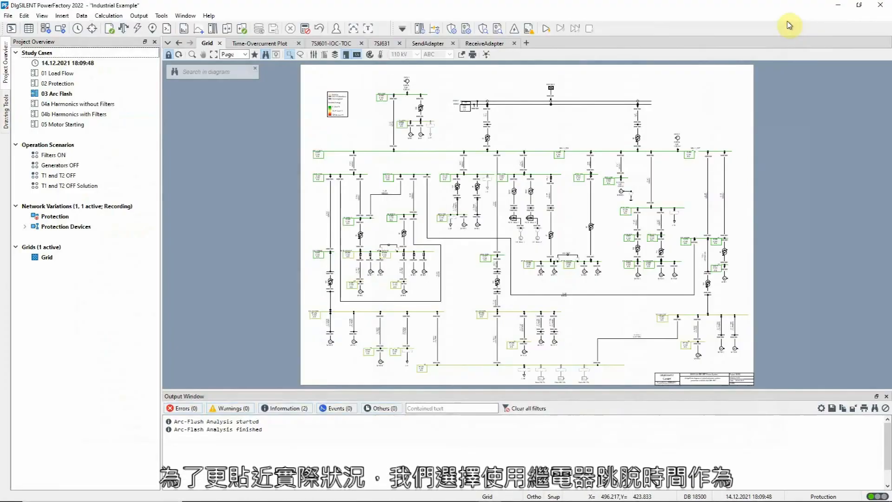
- Rerun the arc-flash analysis for all accessible locations using relay tripping times as the arc duration
click(515, 29)
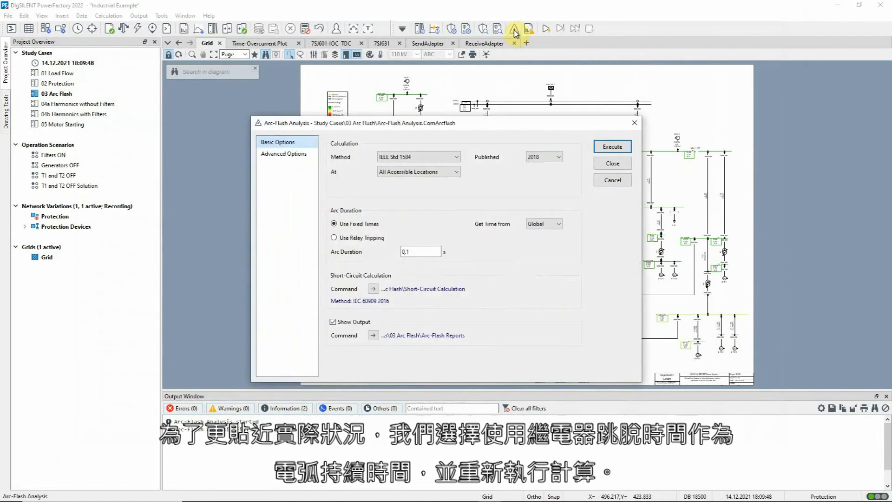
click(379, 239)
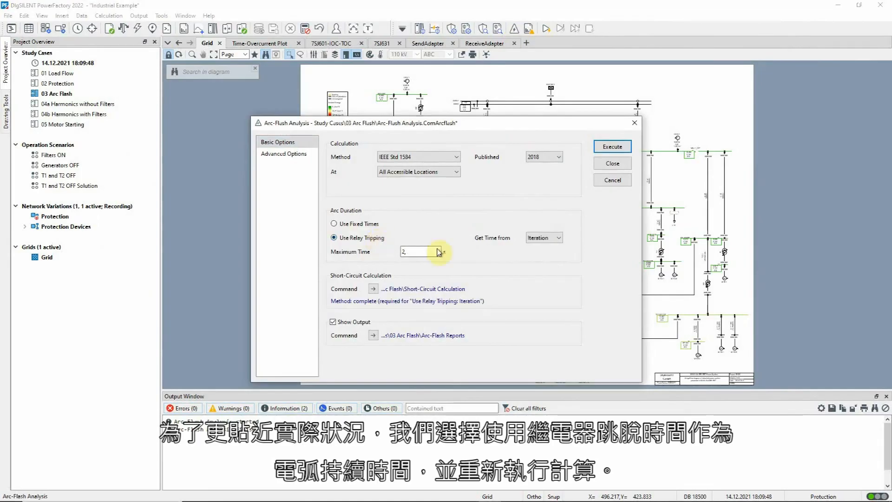
click(612, 147)
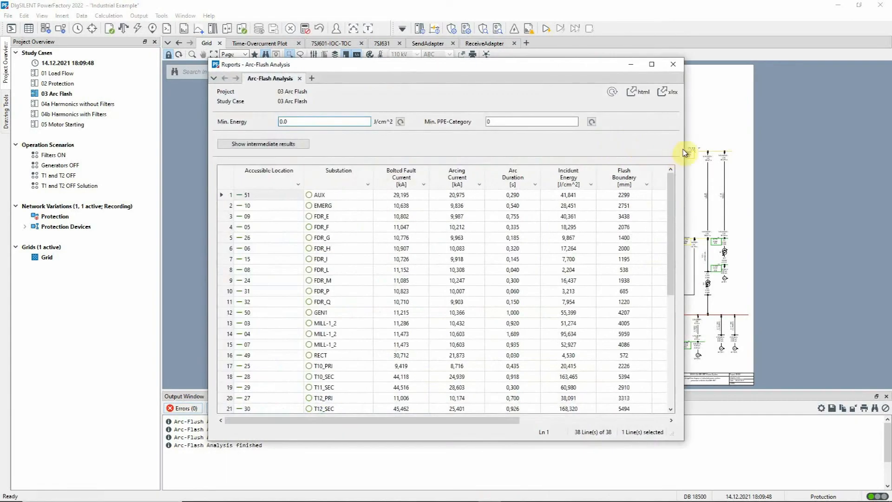
- Widen the relay-tripping arc-flash report to show the PPE category and sort by it in descending order
drag(684, 148, 780, 149)
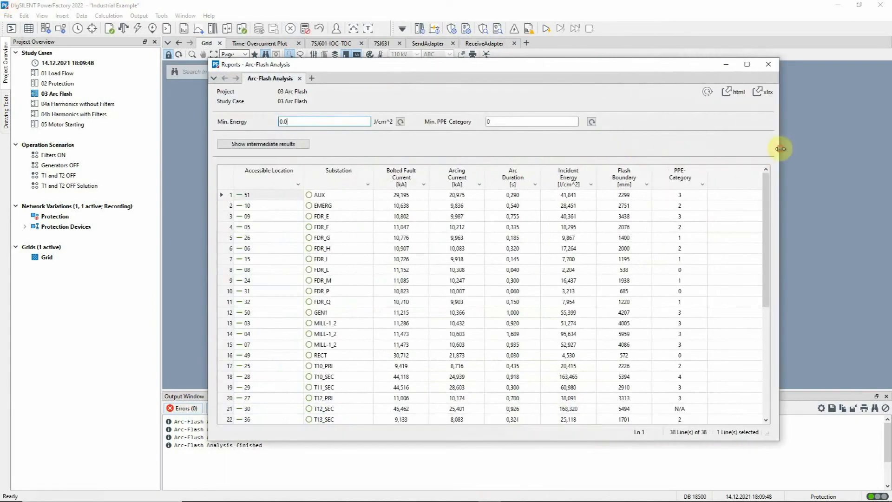
click(678, 172)
click(677, 176)
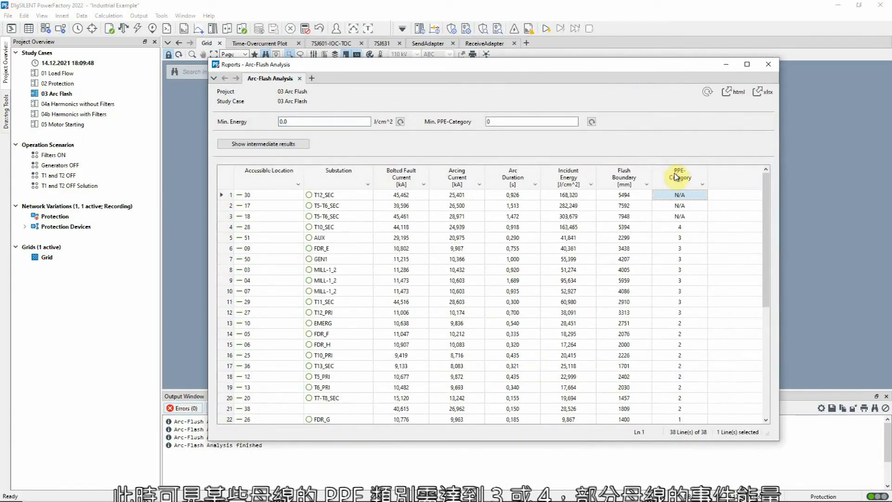
- Compare the reported incident energies with the PPE category limits in the analysis command's advanced options, and close both windows
click(515, 28)
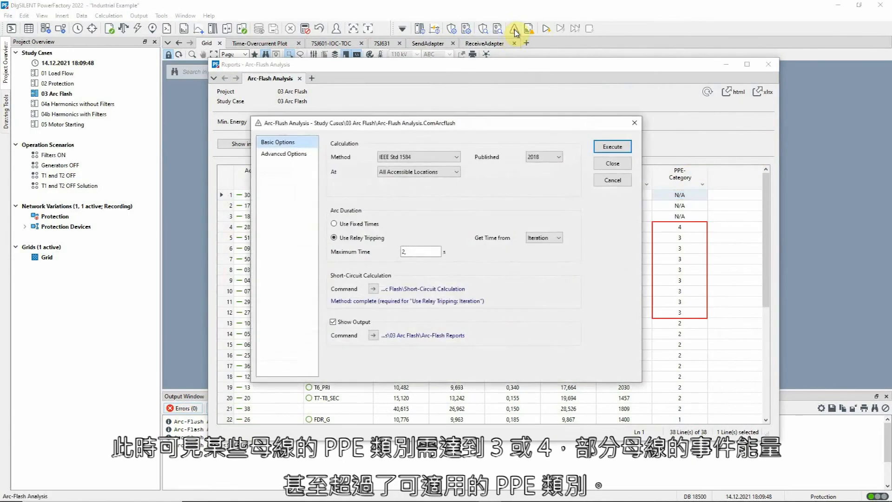
click(304, 154)
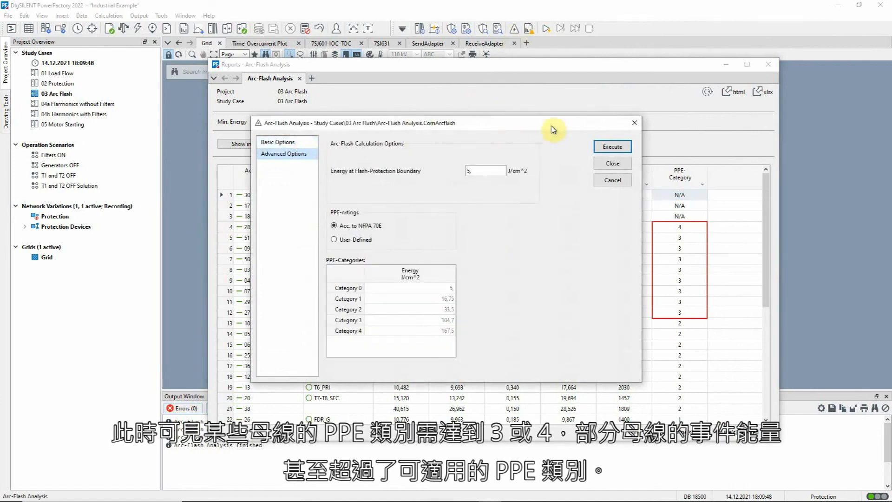
drag(559, 126, 454, 115)
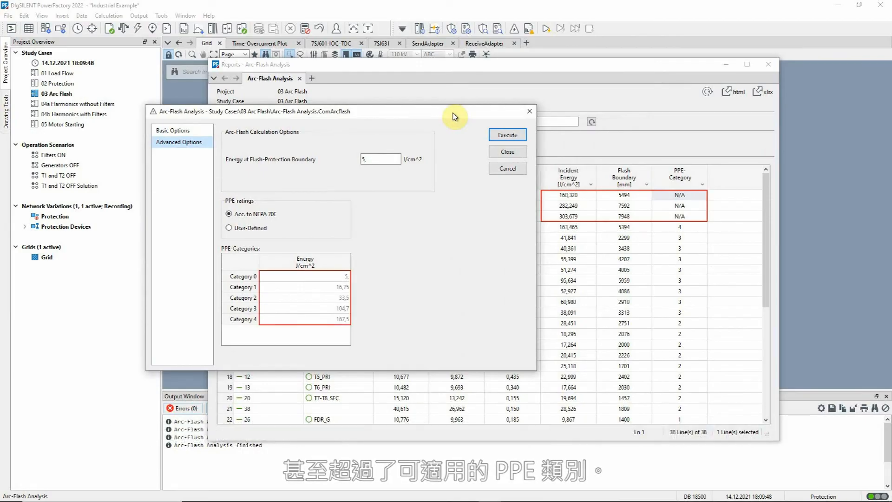
click(497, 169)
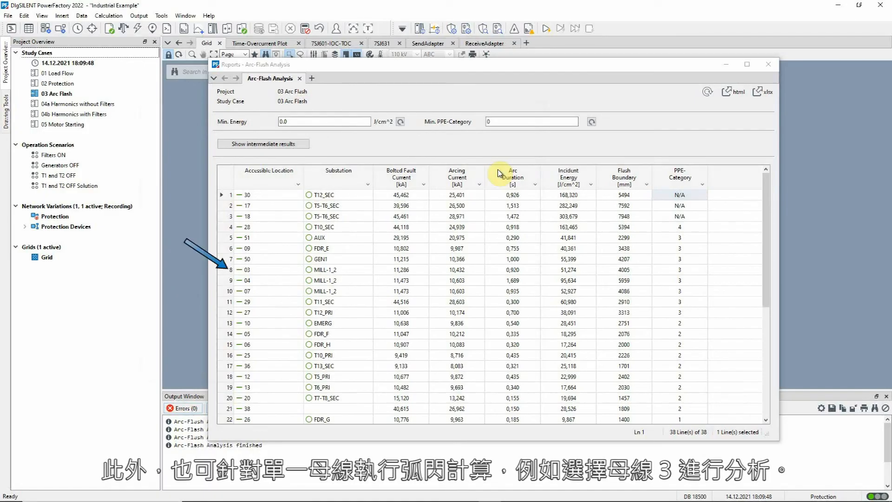
click(772, 64)
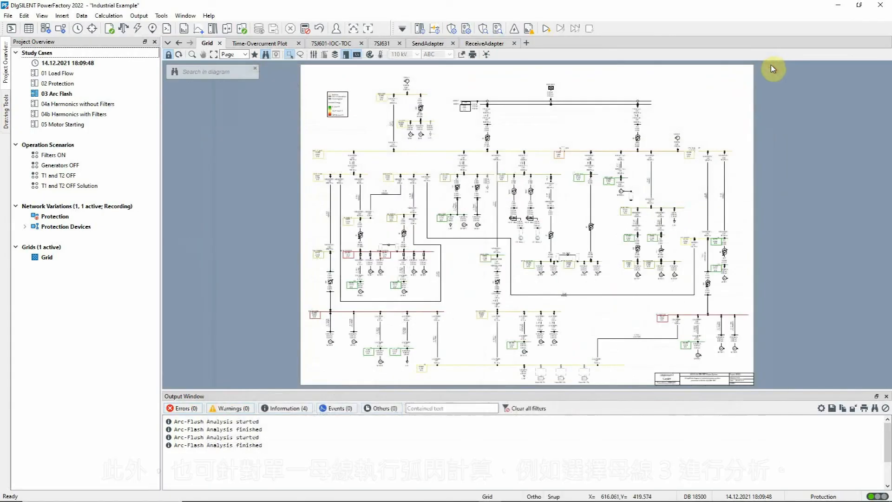
- Run the arc-flash analysis with relay tripping for only busbar 03 of substation MILL-1_2 from the grid diagram
right_click(411, 155)
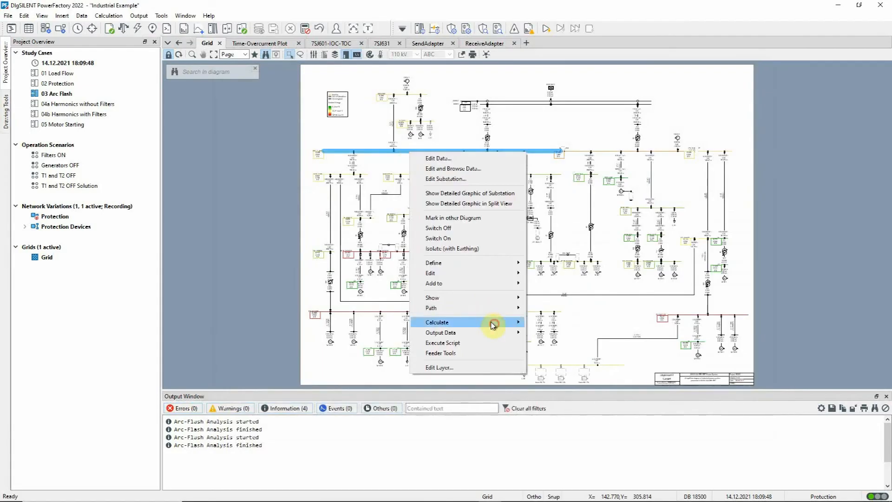
mouse_move(495, 322)
click(548, 263)
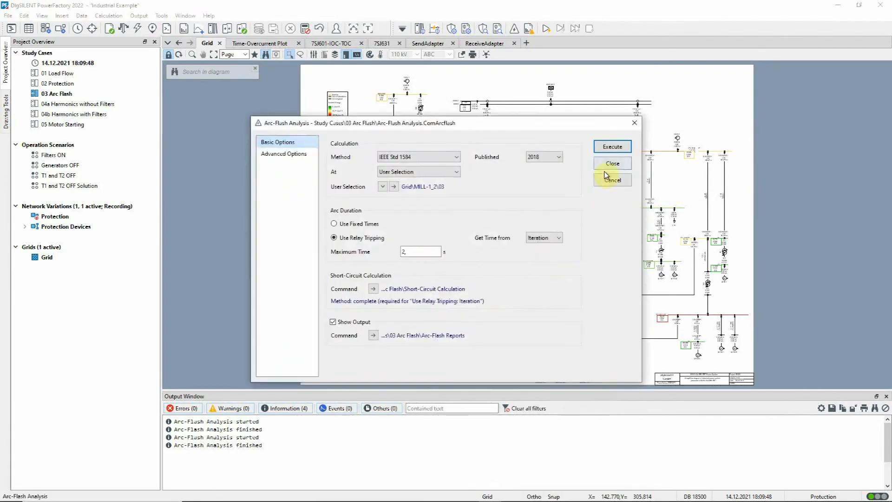
click(611, 146)
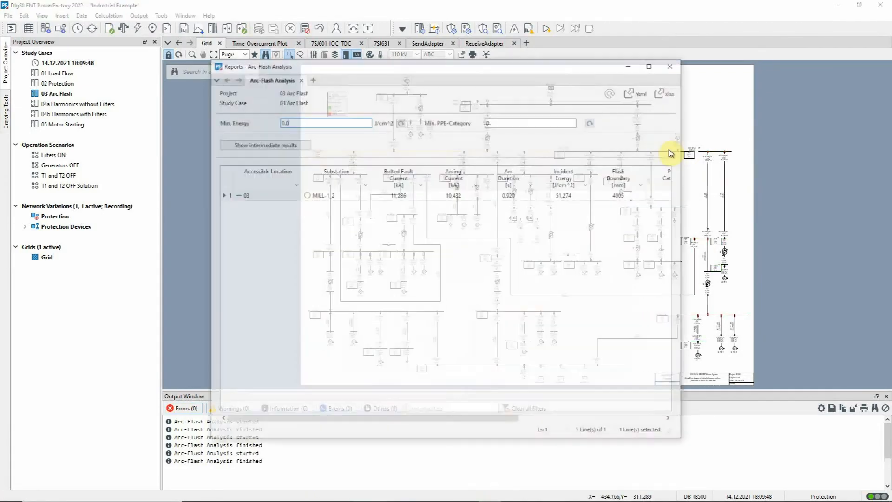
- Check busbar 03's arc duration and PPE category in the report, and examine the clearing times in its time-overcurrent plot
drag(684, 150, 729, 154)
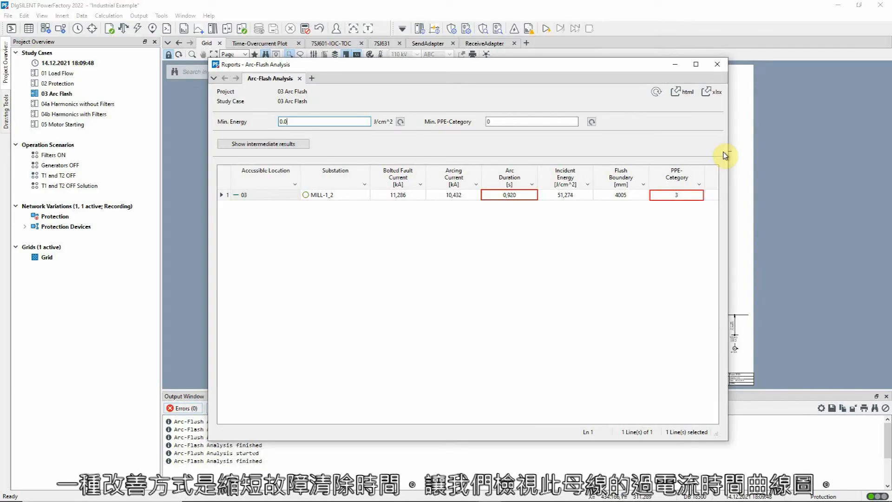
click(675, 65)
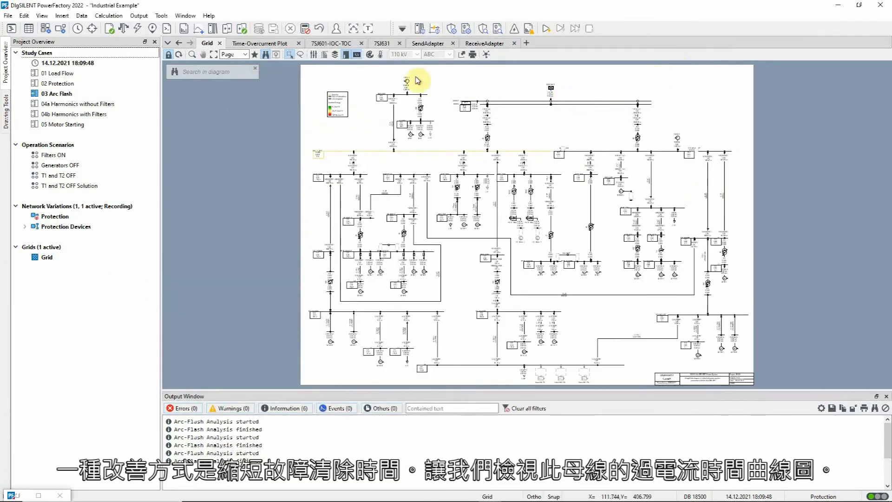
click(288, 43)
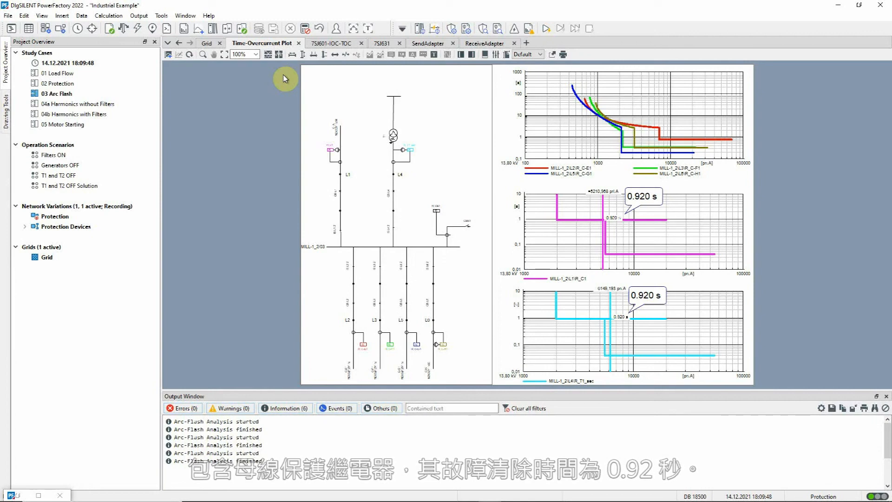
- Run a three-phase short-circuit calculation on line C-E1 from the grid diagram and examine the relay tripping times in the time-overcurrent plot
click(207, 42)
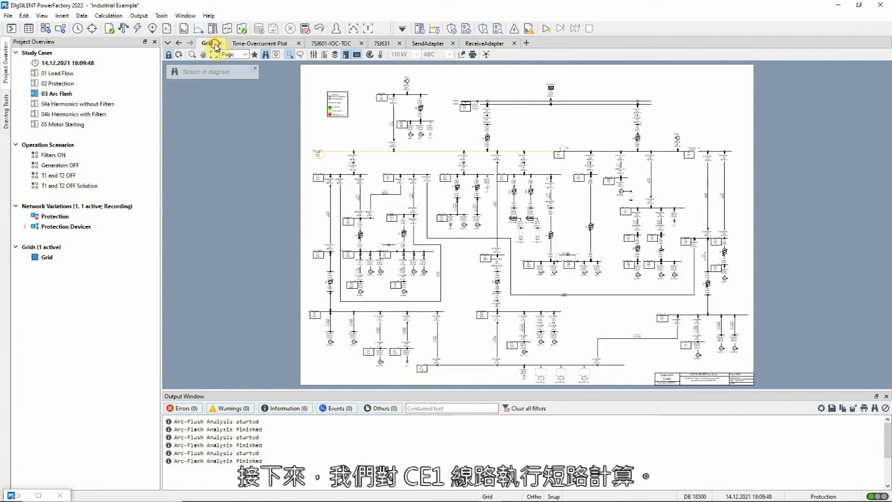
drag(307, 76, 564, 233)
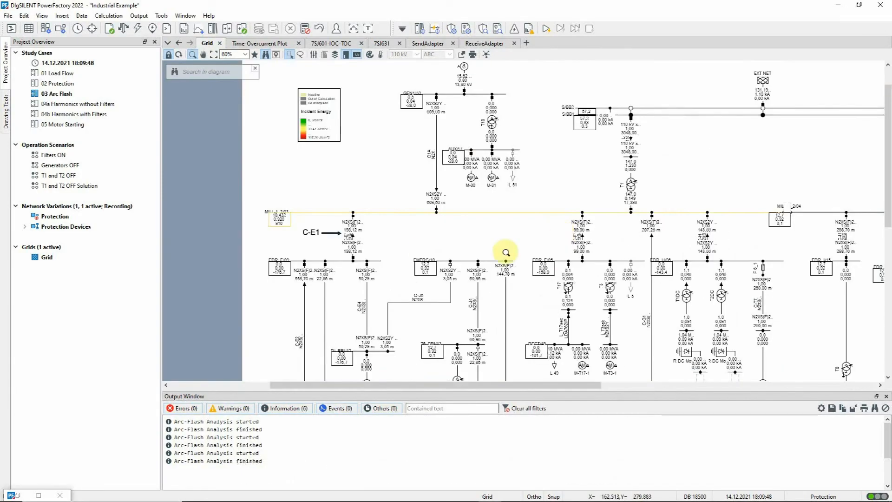
right_click(353, 234)
click(409, 359)
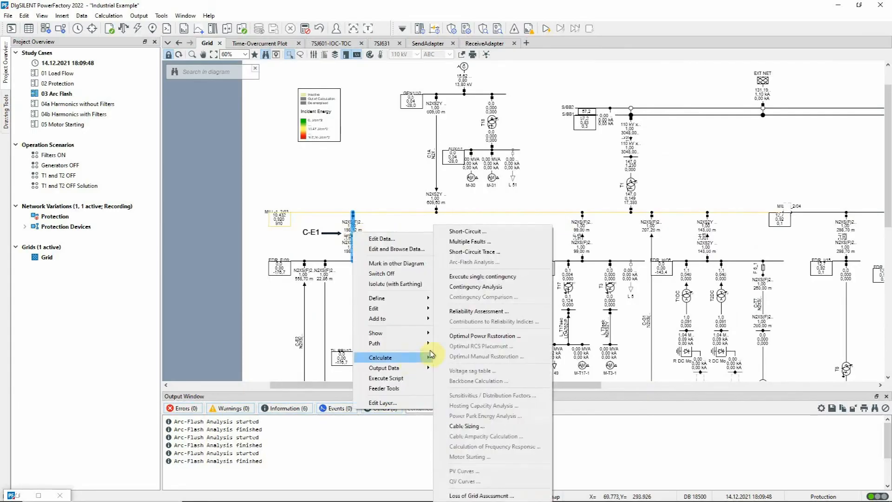
click(470, 185)
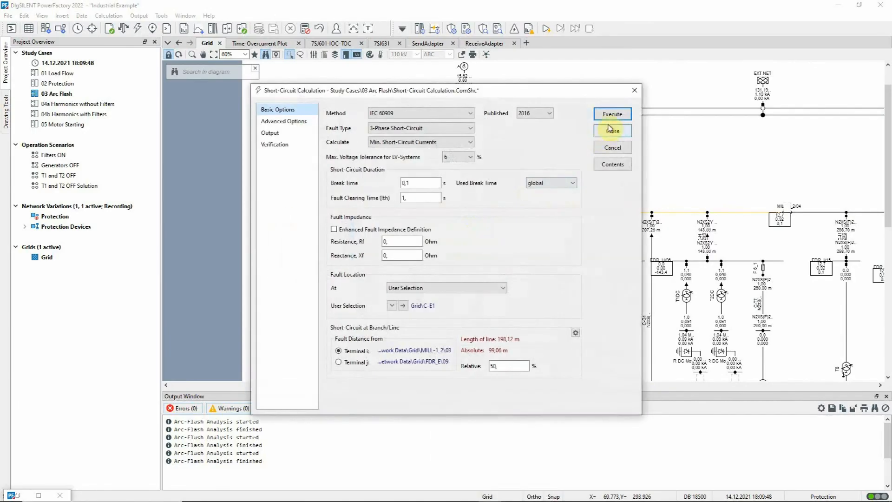
click(609, 114)
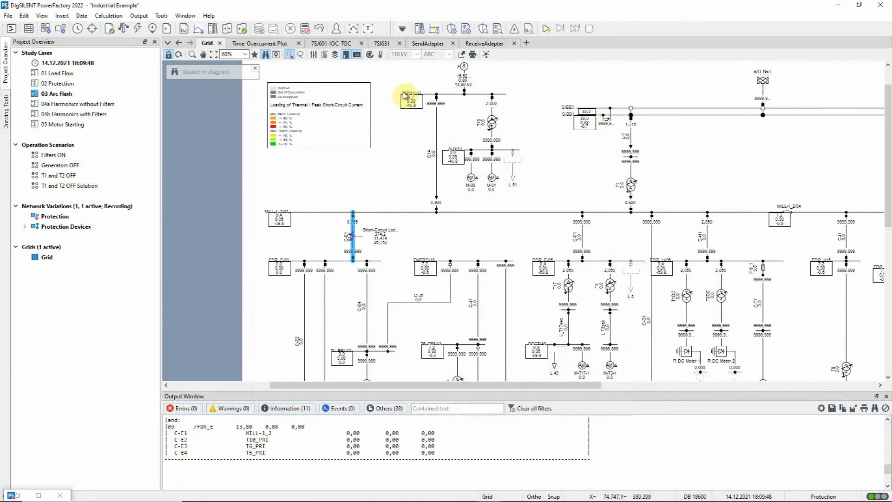
click(281, 43)
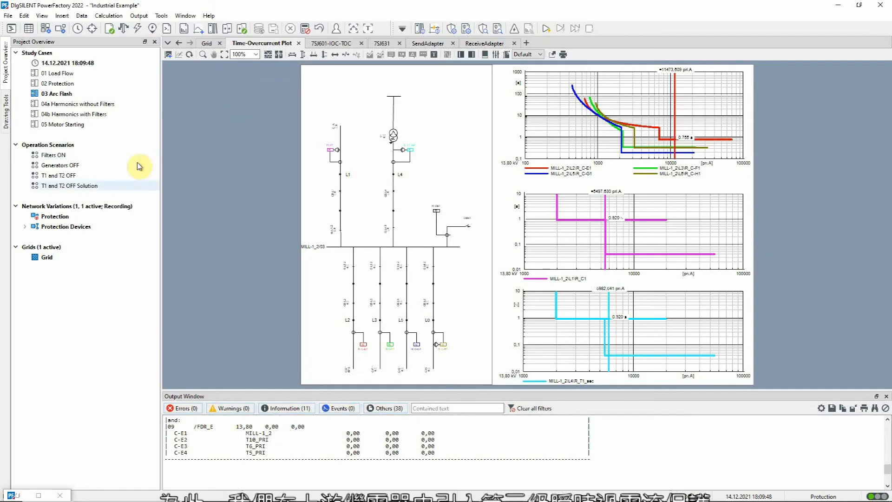
- Expand the Protection Devices variation and set the study time to 19:09:48 to activate its Interlocking expansion stage
double_click(55, 226)
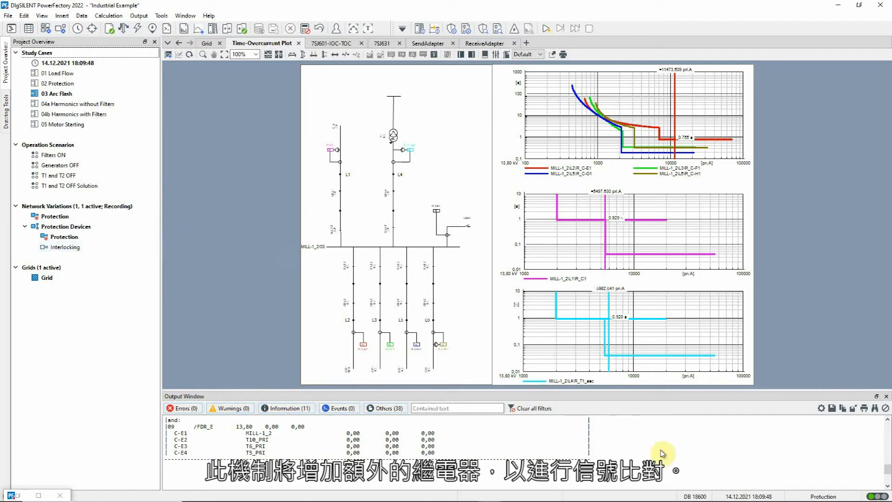
double_click(703, 486)
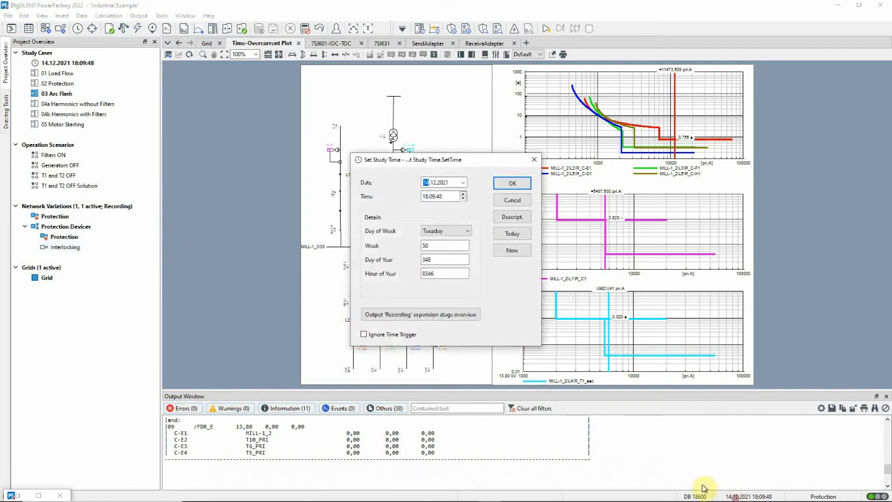
click(425, 195)
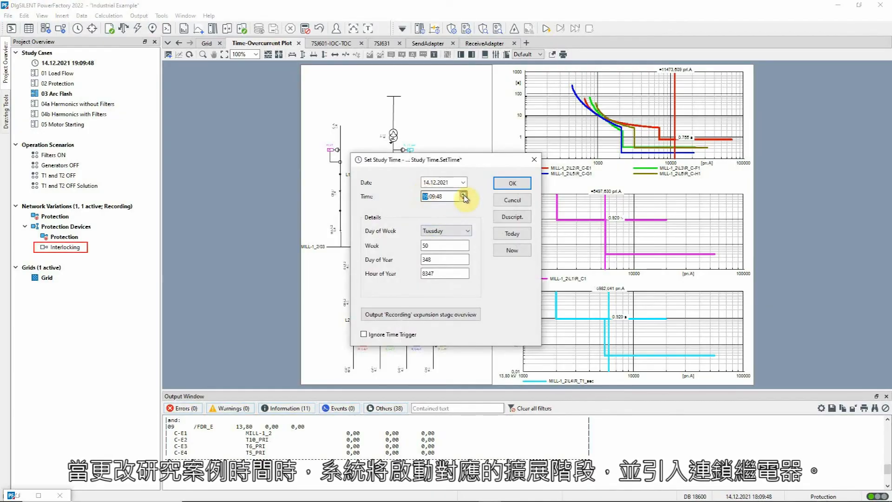
click(502, 187)
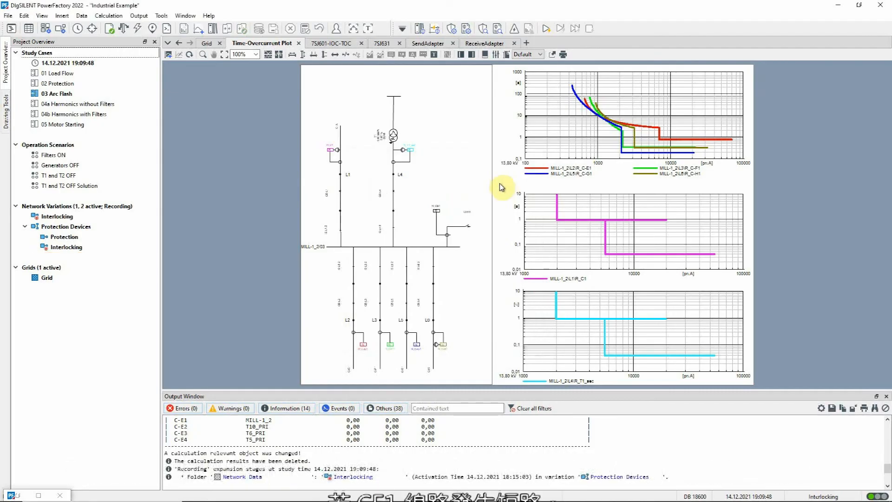
- Repeat the short-circuit calculation on line C-E1 with the interlocking stage active and check the relay tripping times in the time-overcurrent plot
click(207, 43)
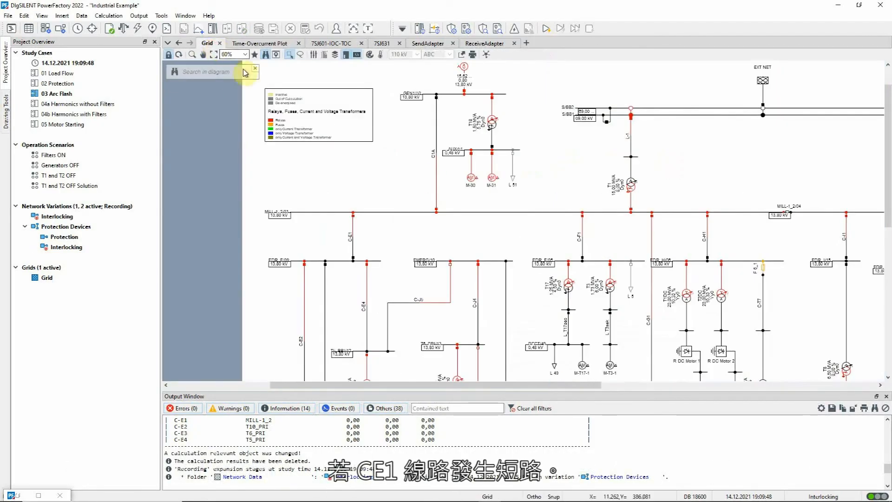
right_click(353, 230)
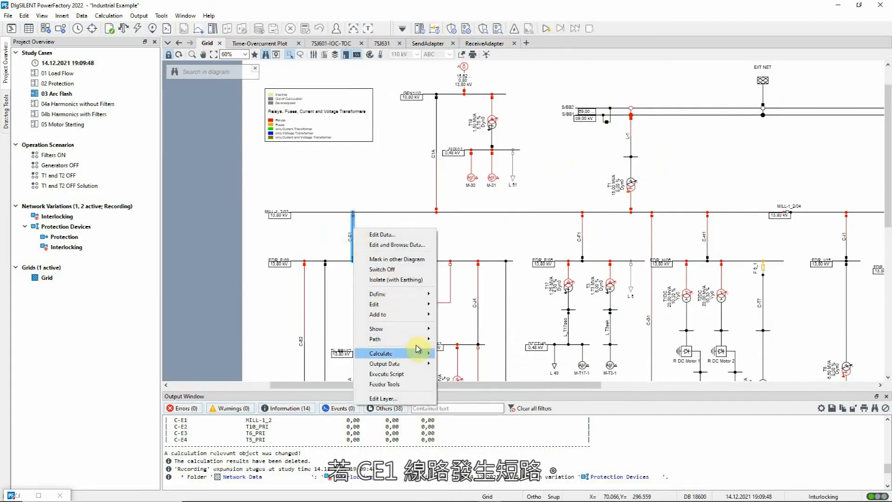
mouse_move(380, 353)
click(468, 232)
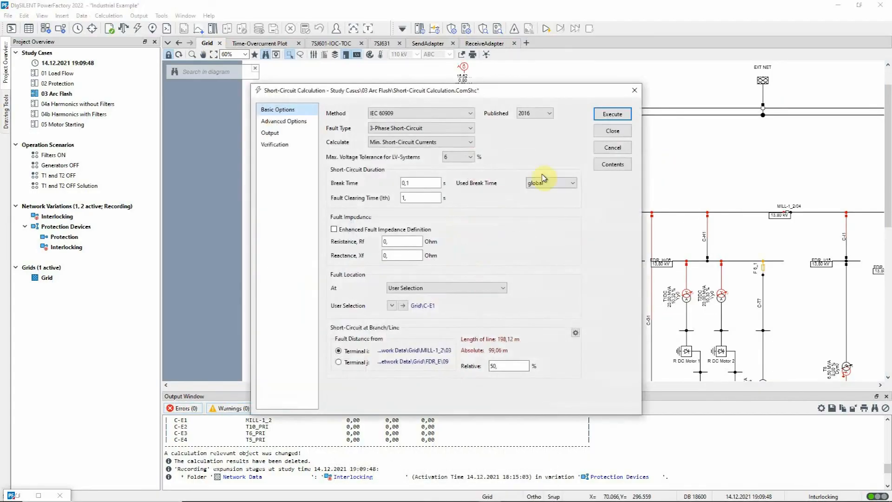
click(600, 115)
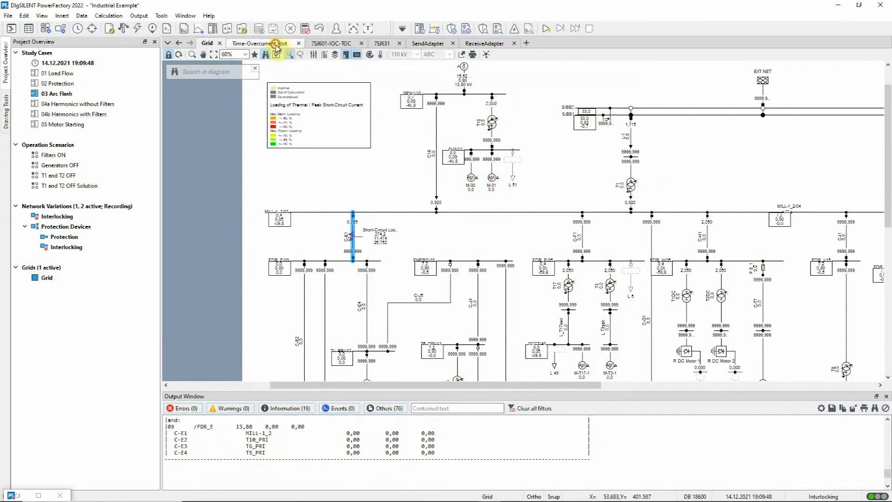
click(277, 44)
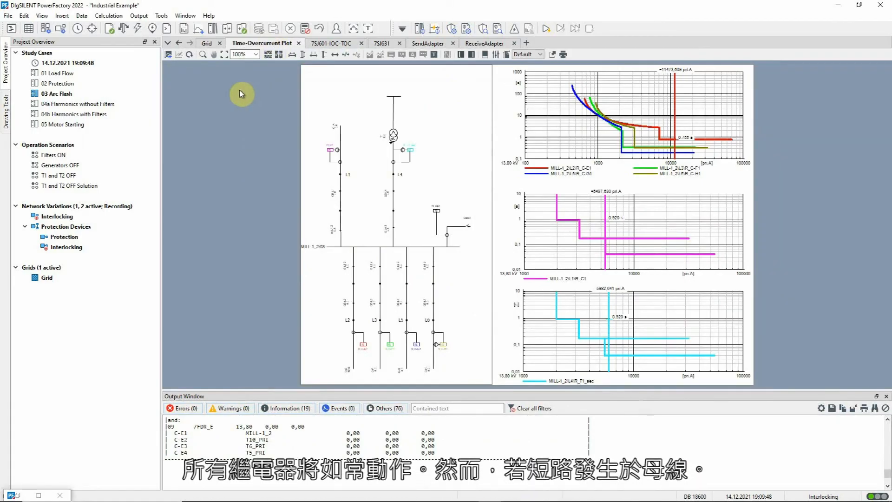
- Run a three-phase short-circuit calculation at busbar 03 of MILL-1_2 and check the upstream relays' tripping times in the time-overcurrent plot
click(212, 43)
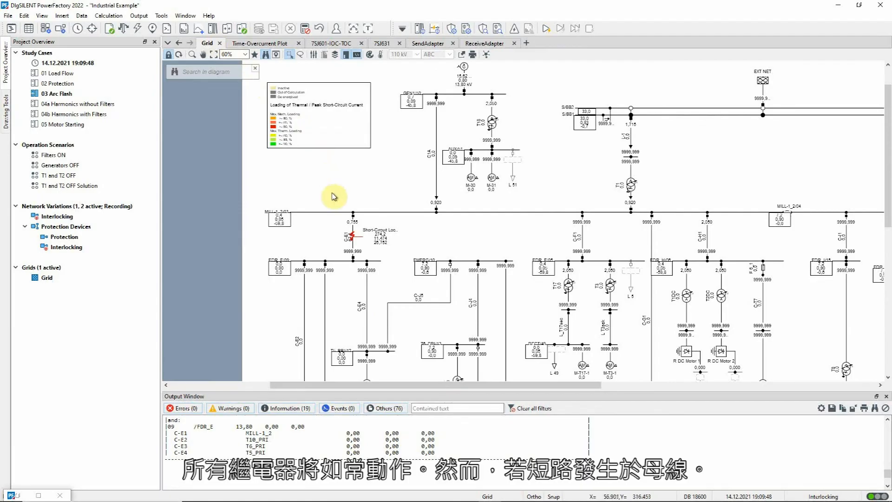
right_click(337, 213)
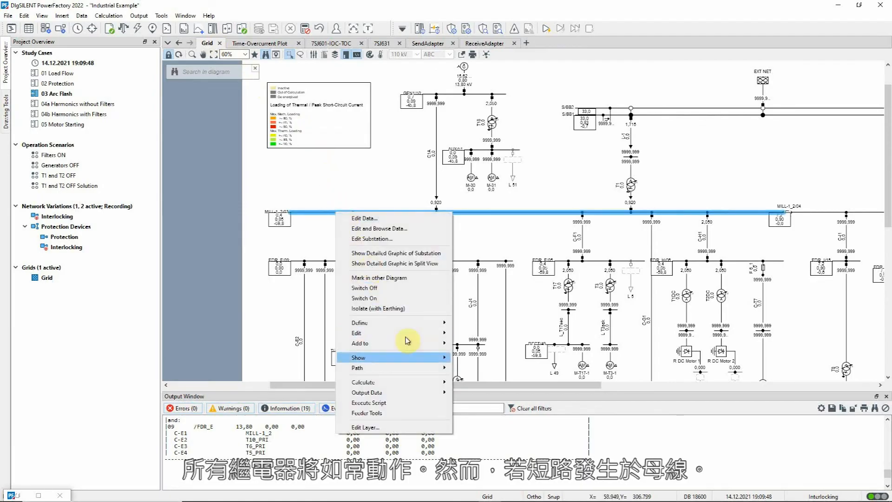
mouse_move(435, 382)
click(475, 233)
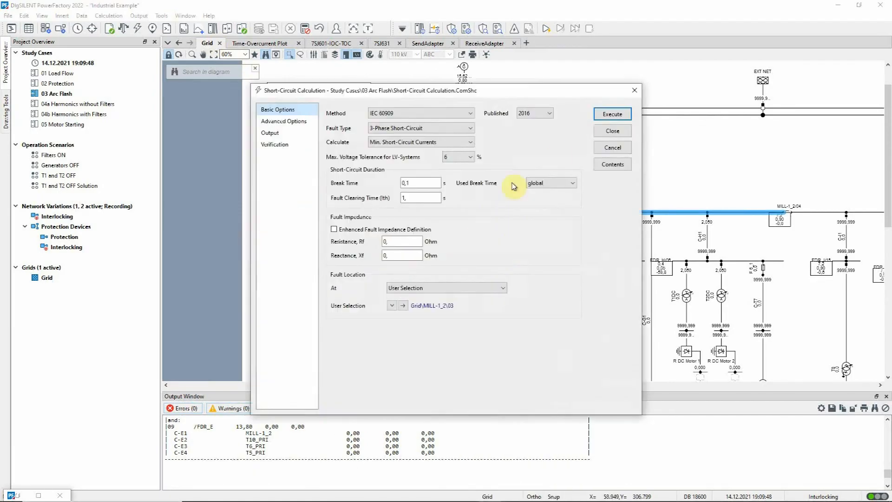
click(623, 117)
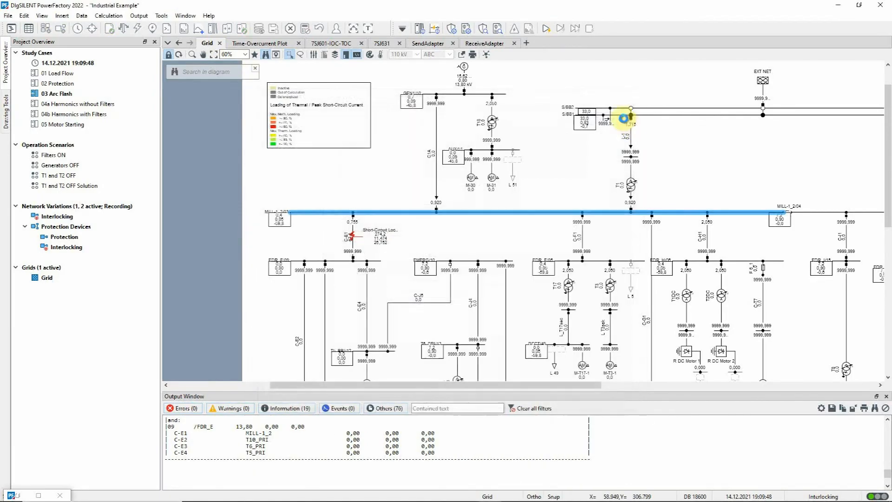
click(249, 45)
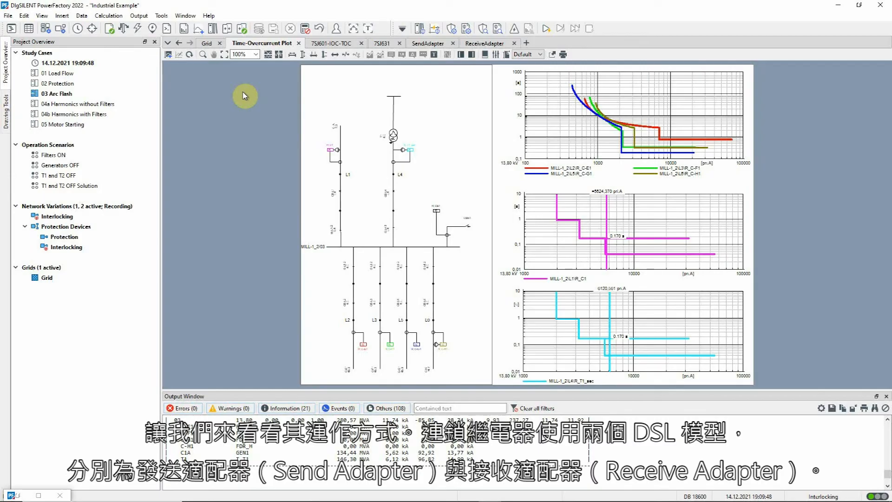
- Examine the SendAdapter and ReceiveAdapter model diagrams of the interlocking relays, and return to the grid diagram
click(428, 43)
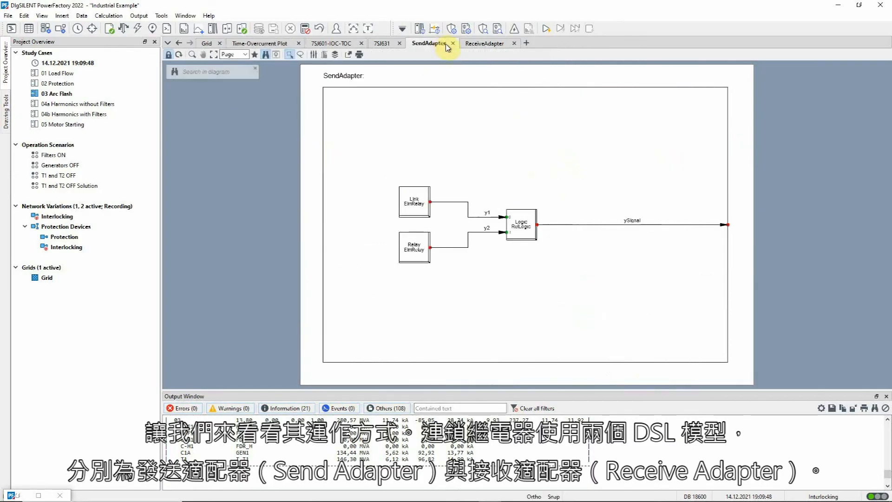
click(488, 43)
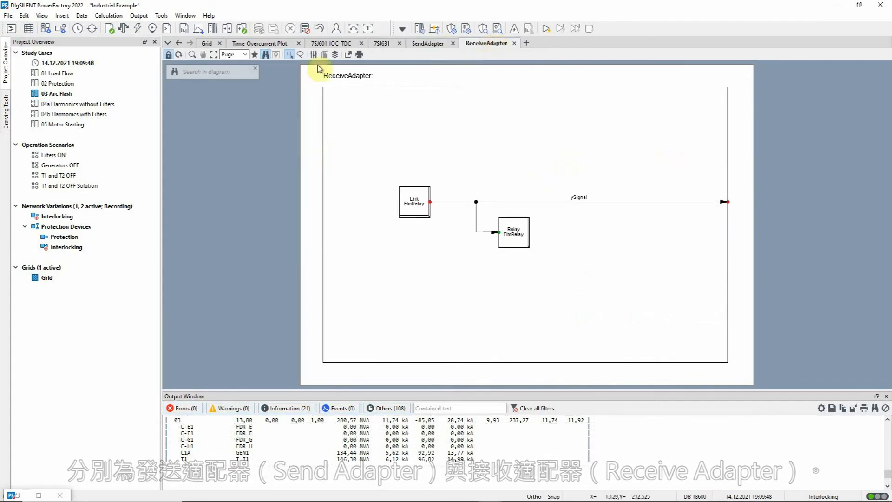
click(207, 44)
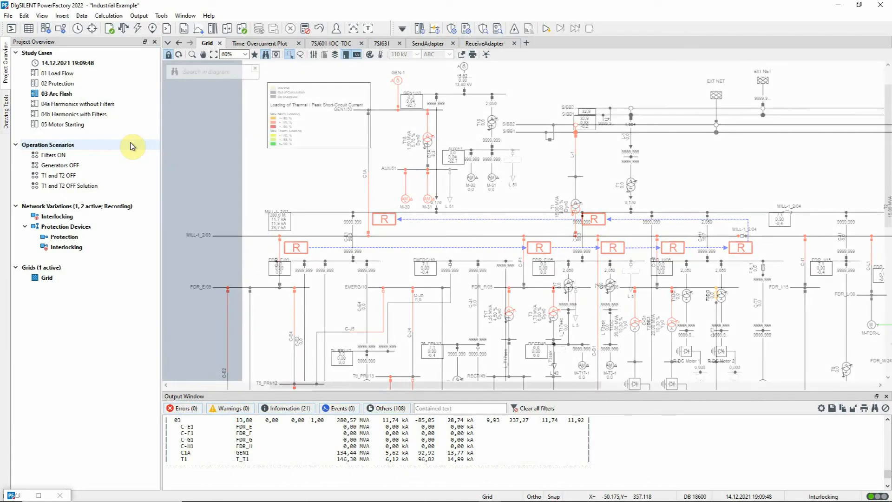
- Run the arc-flash analysis for busbar 03 of MILL-1_2 from the grid diagram with the interlocking relays active
click(342, 214)
right_click(339, 215)
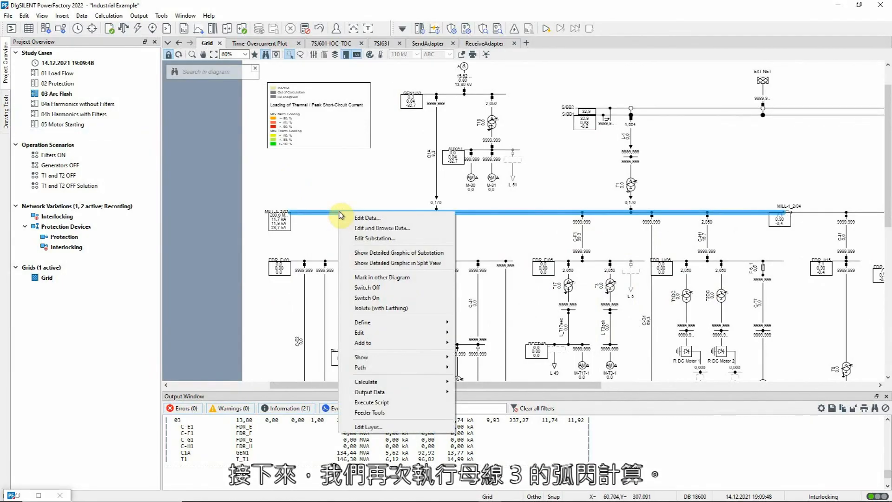
click(437, 383)
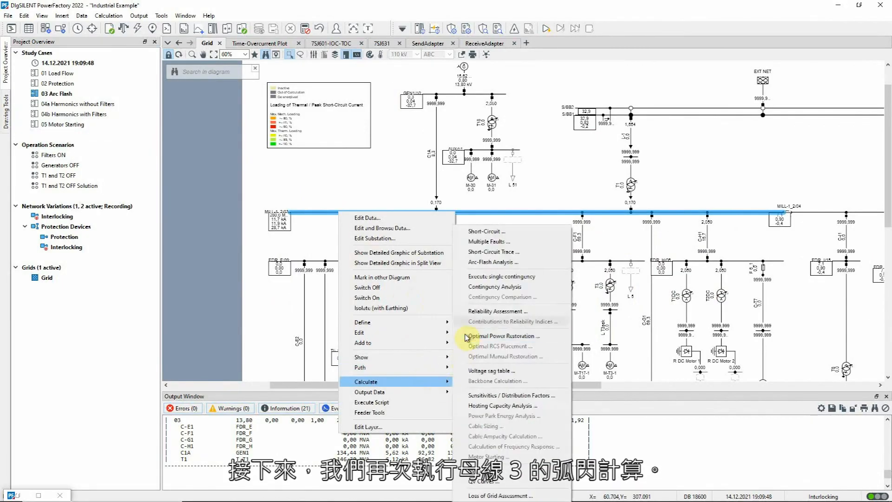
click(490, 262)
click(604, 146)
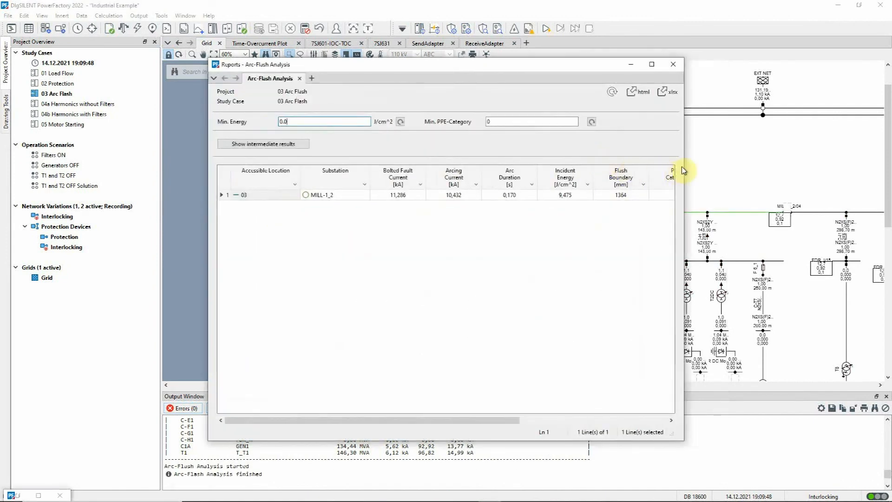
- Widen the new arc-flash report to show the PPE category, compare it with the previous busbar 03 report, and close both reports
drag(684, 172, 748, 178)
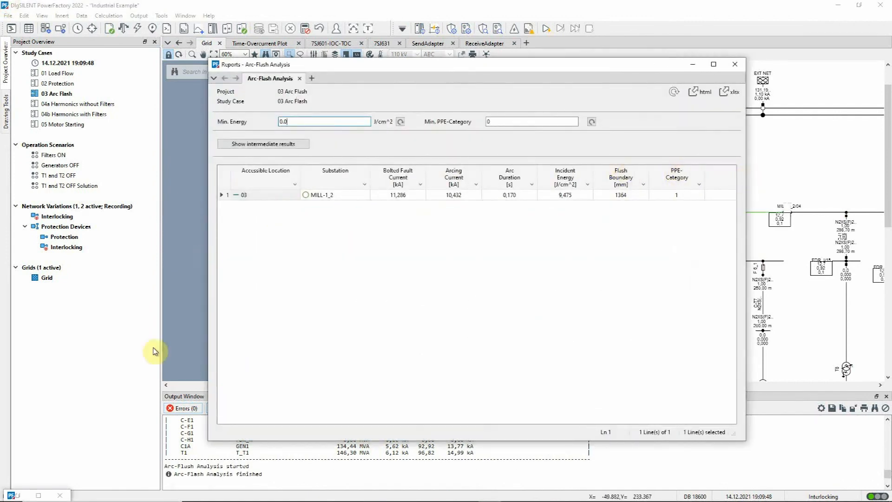
click(36, 489)
drag(445, 80, 562, 274)
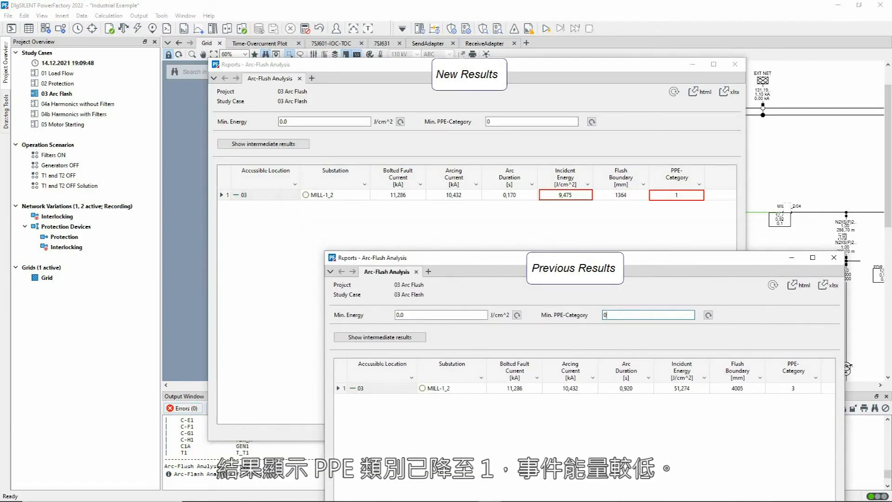
click(844, 259)
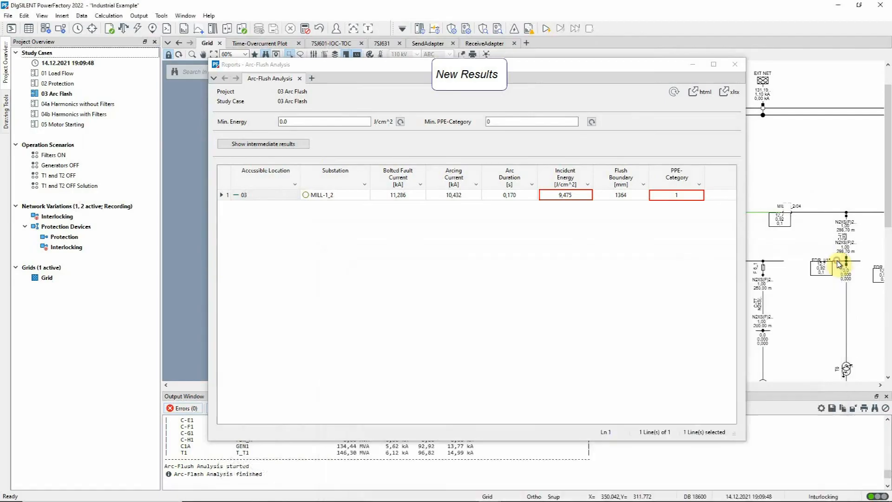
click(736, 68)
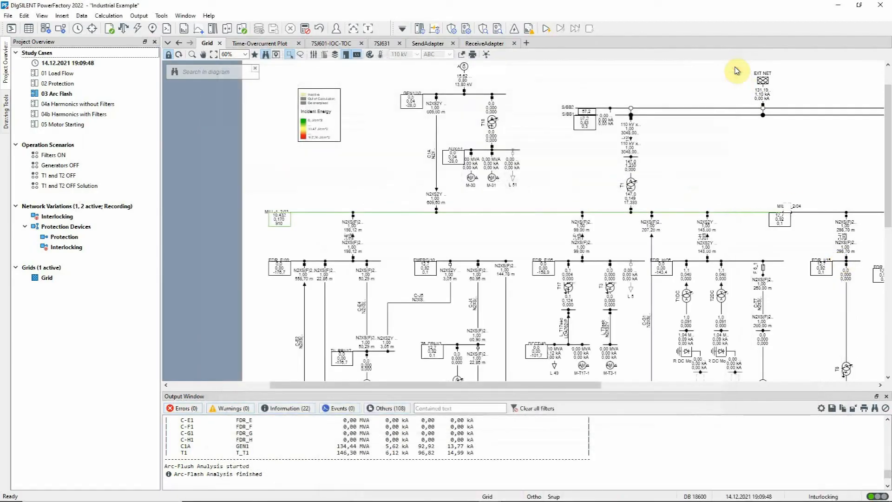
- Run the arc-flash analysis with relay tripping for all accessible locations and close the resulting report
click(516, 32)
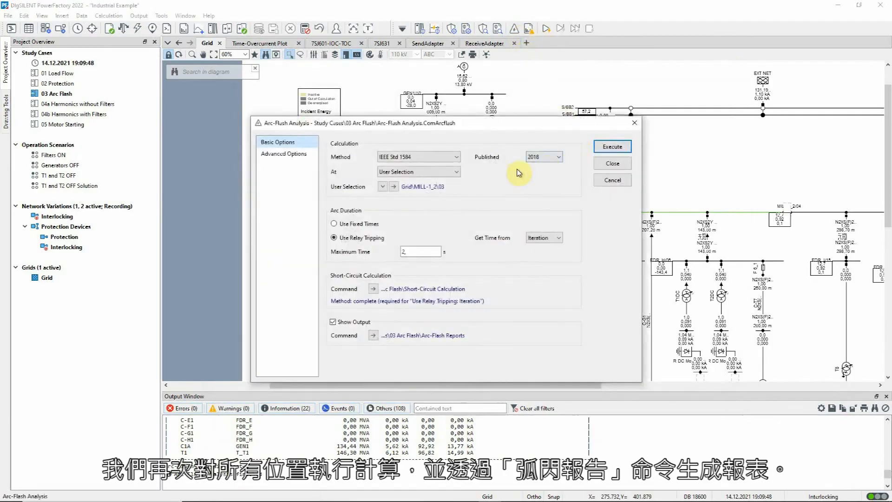
click(459, 171)
click(446, 180)
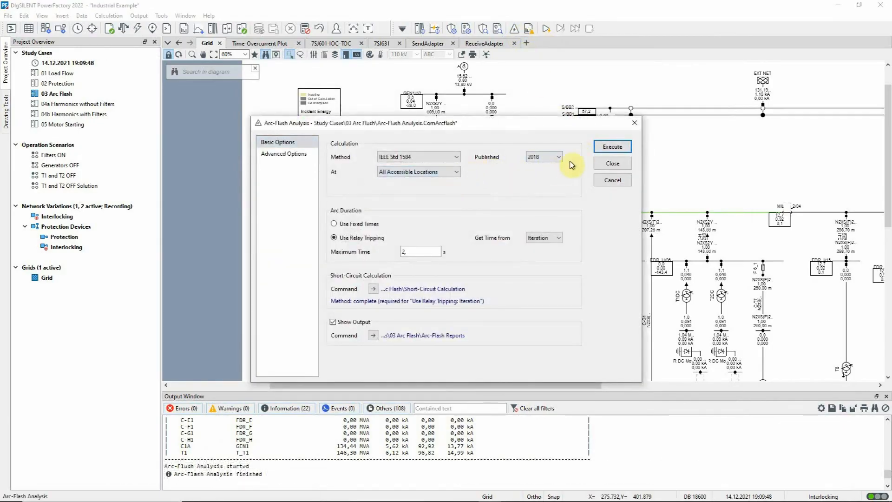
click(598, 147)
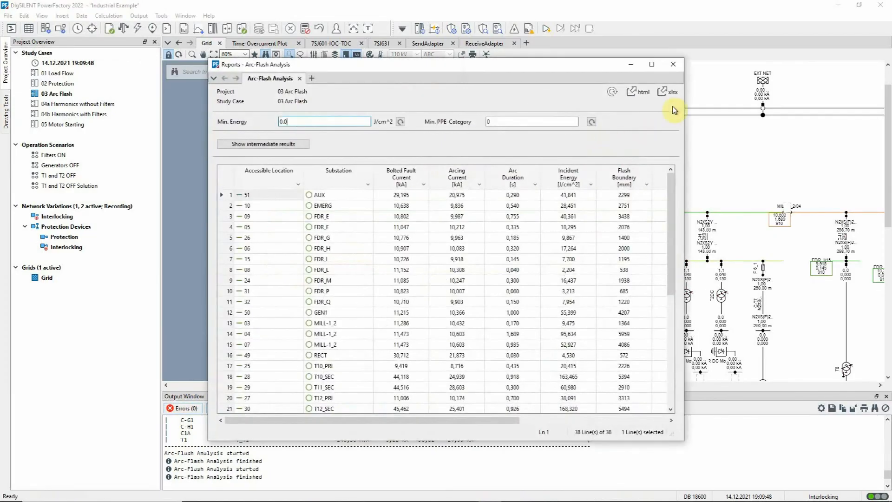
click(675, 65)
- Run the arc-flash reports command to create only the label database, saved as D:\Arc Flash\arcflash.xls with the ExampleTemplate.docx template
click(529, 28)
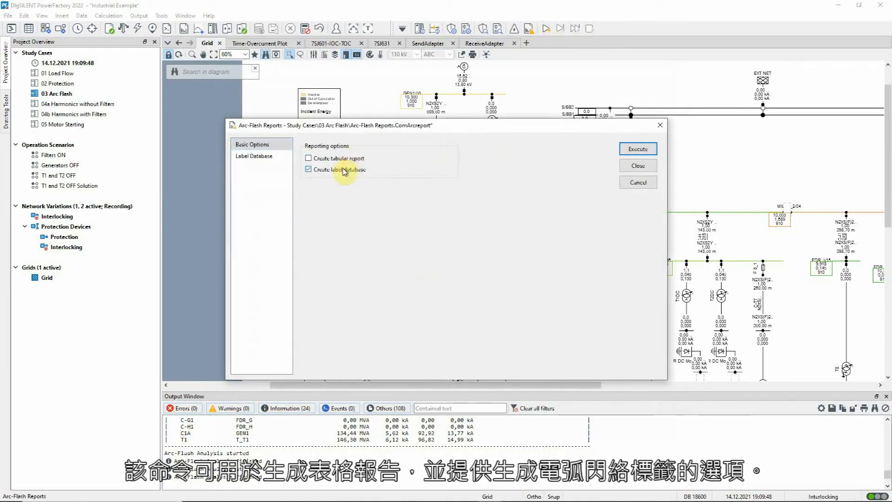
click(262, 157)
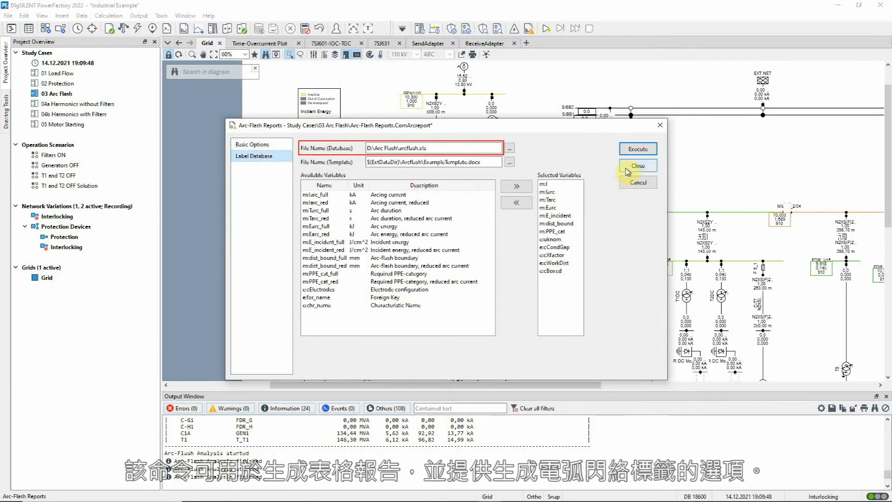
click(643, 149)
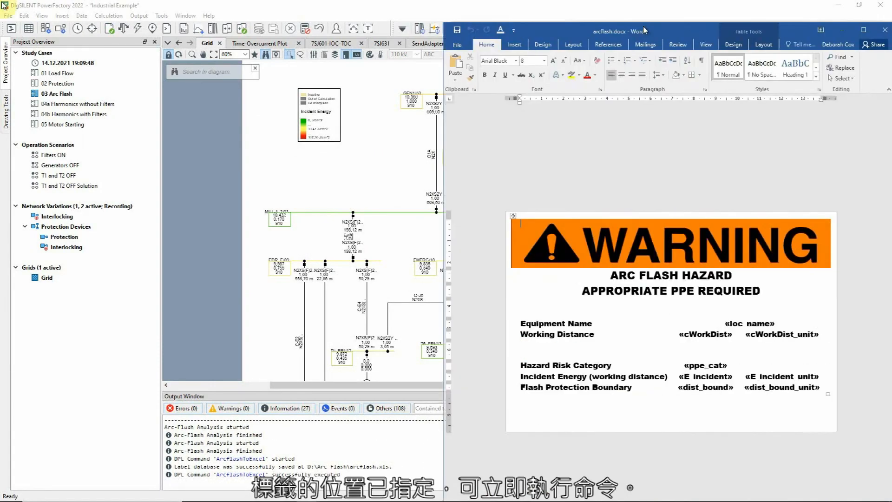
- In Word, link arcflash.docx to the Arc-Flash Analysis$ table of arcflash.xls via OLE DB, and preview the merged labels through record 2
drag(645, 30, 386, 12)
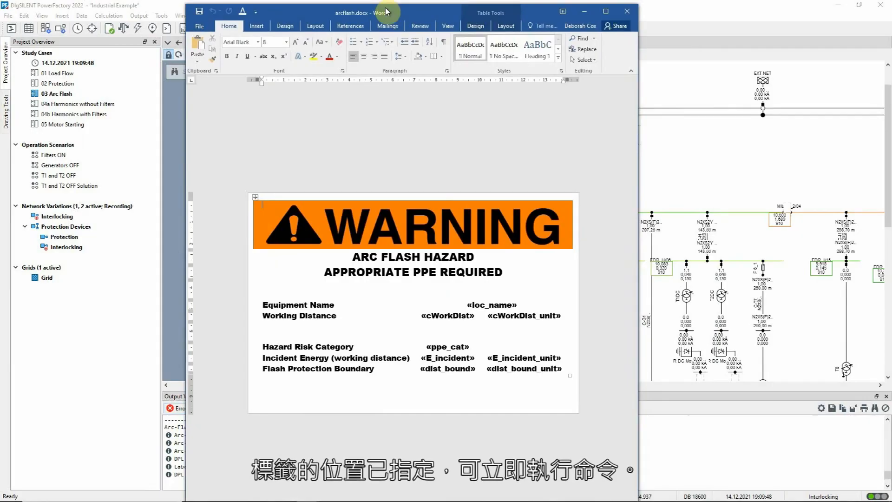
click(388, 27)
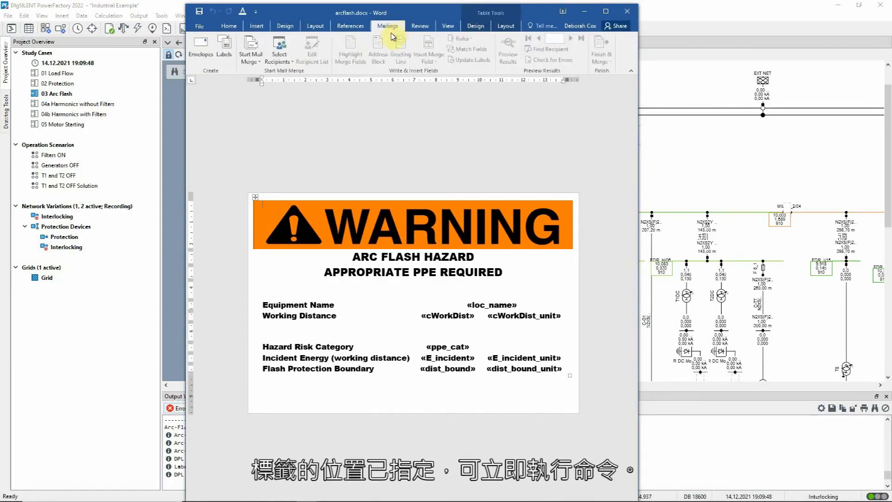
click(282, 61)
click(288, 84)
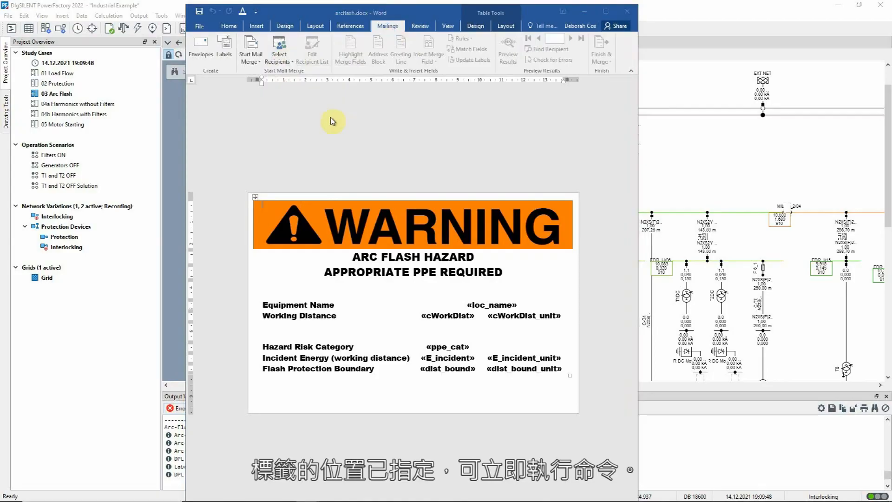
click(301, 92)
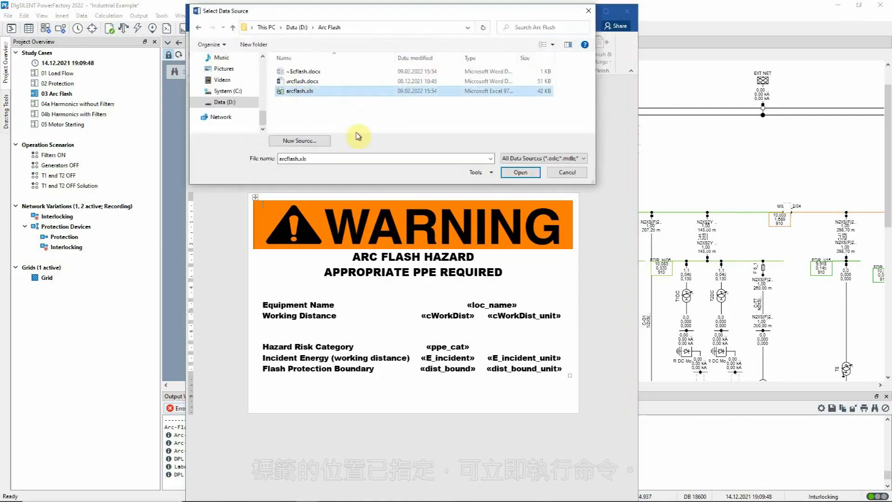
click(520, 172)
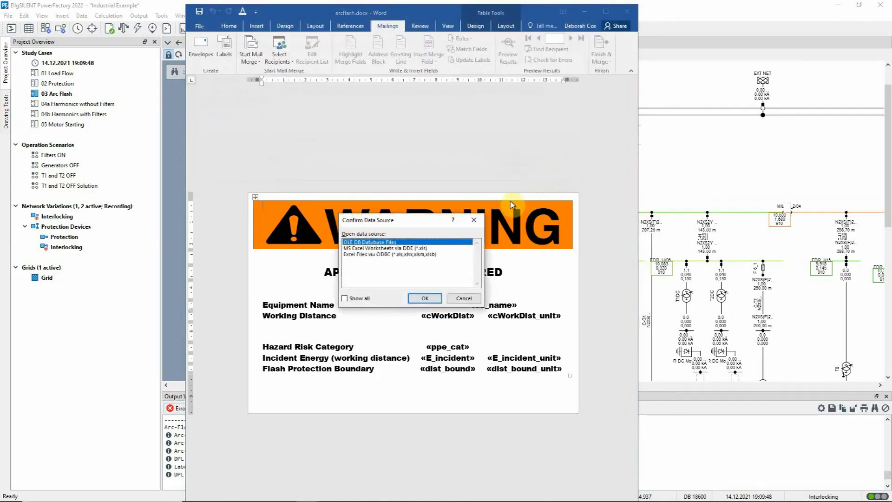
click(422, 299)
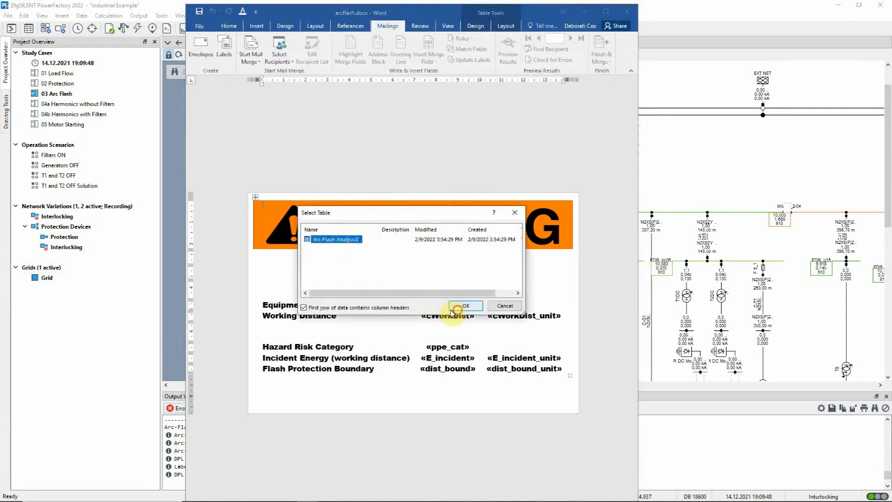
click(464, 305)
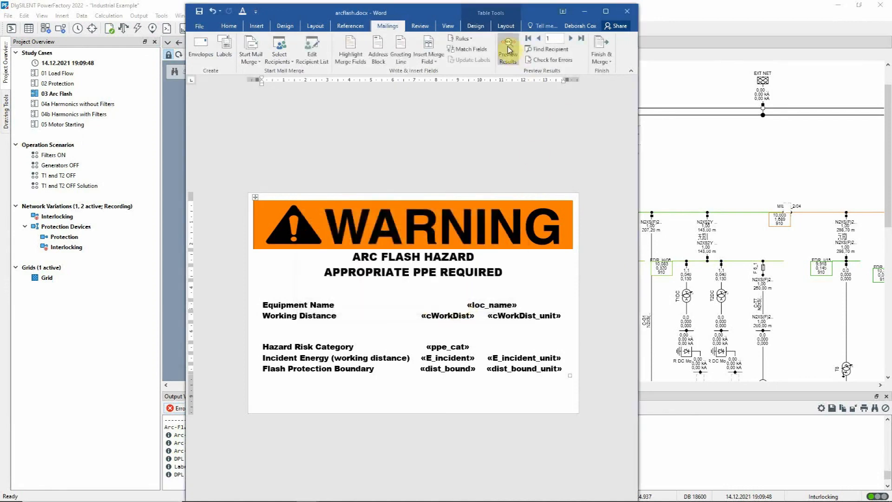
click(508, 50)
click(571, 39)
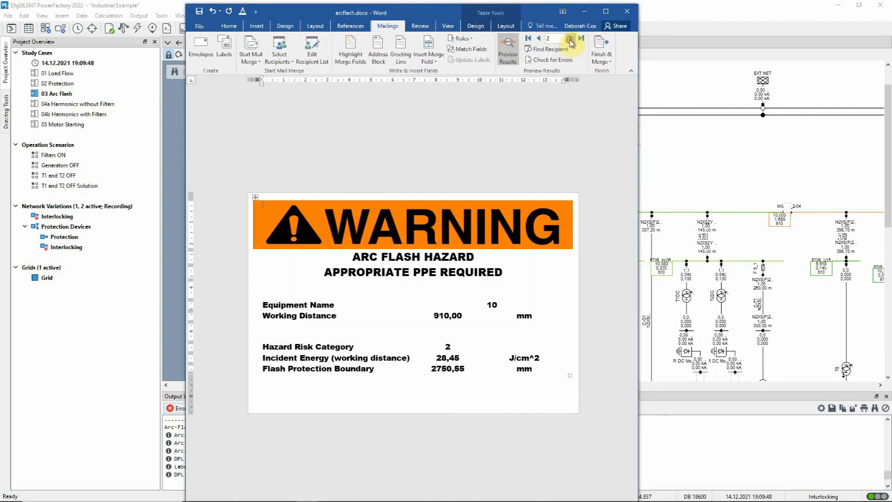